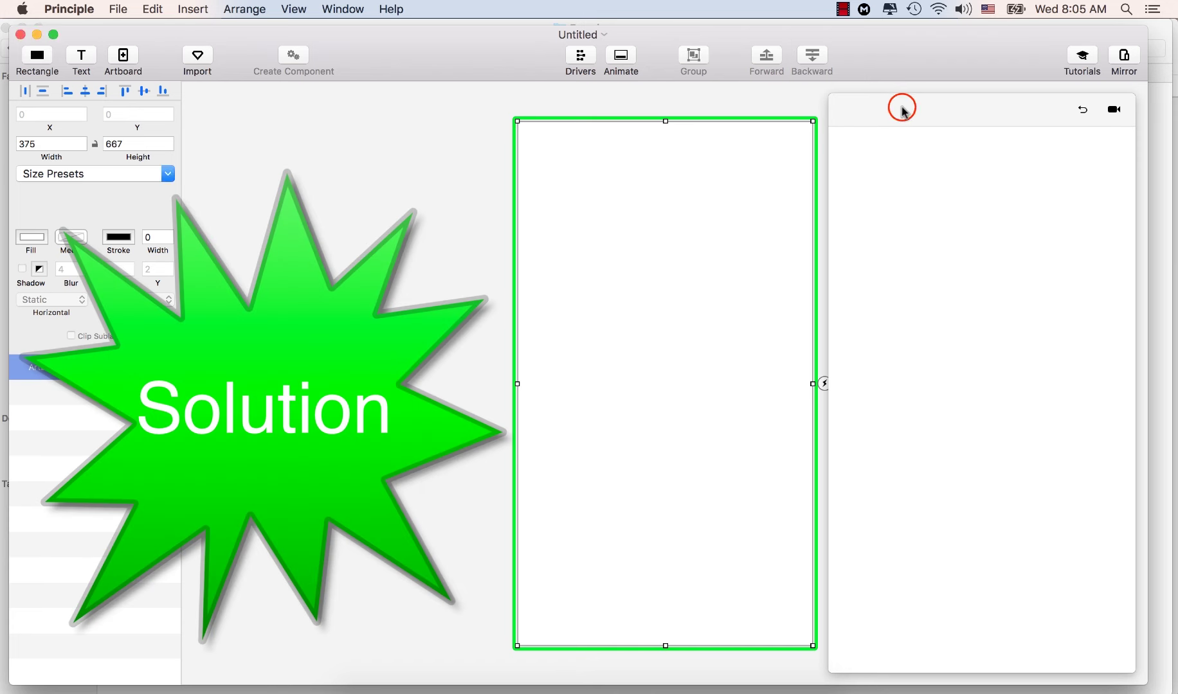
Move the preview aside and locate Travel App Menubar Animation.sketch in the Exercise folder in Finder
left_click_drag(901, 107, 921, 106)
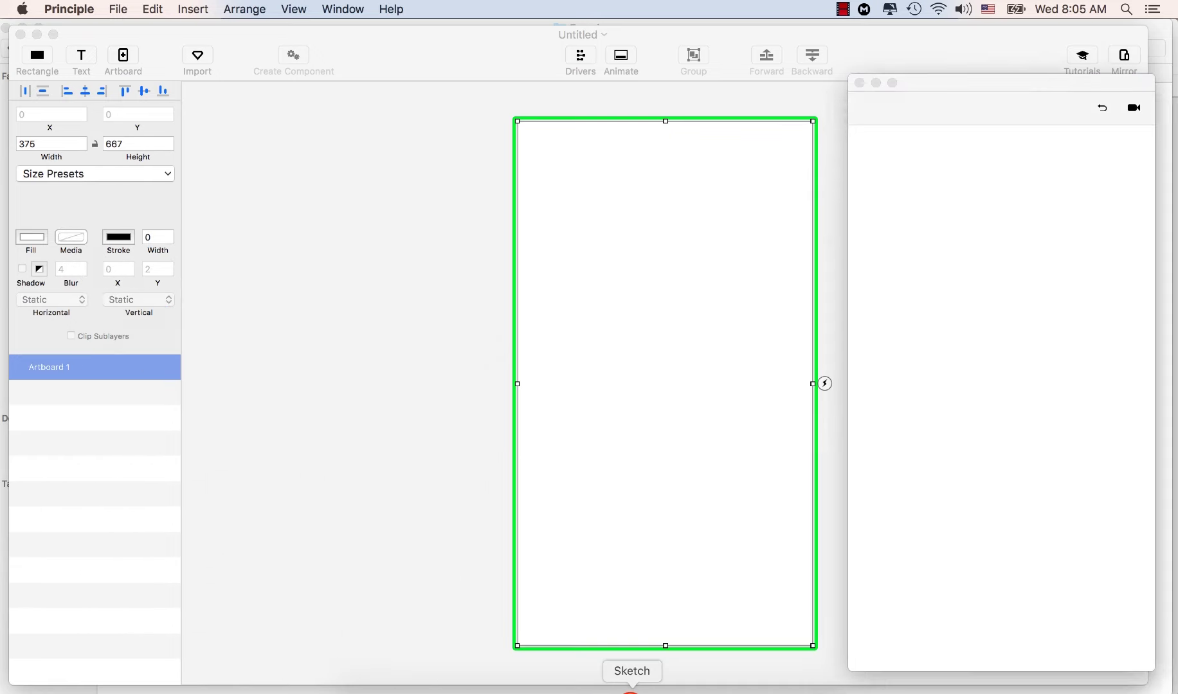
left_click(632, 685)
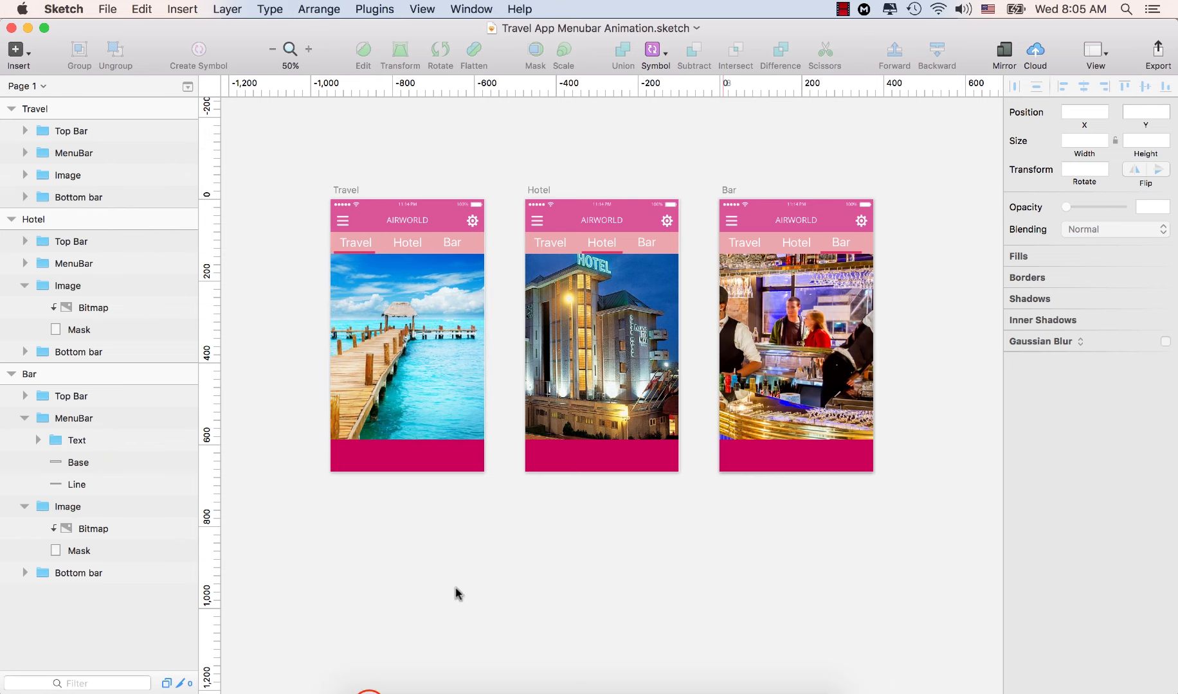
left_click(363, 685)
left_click(1051, 140)
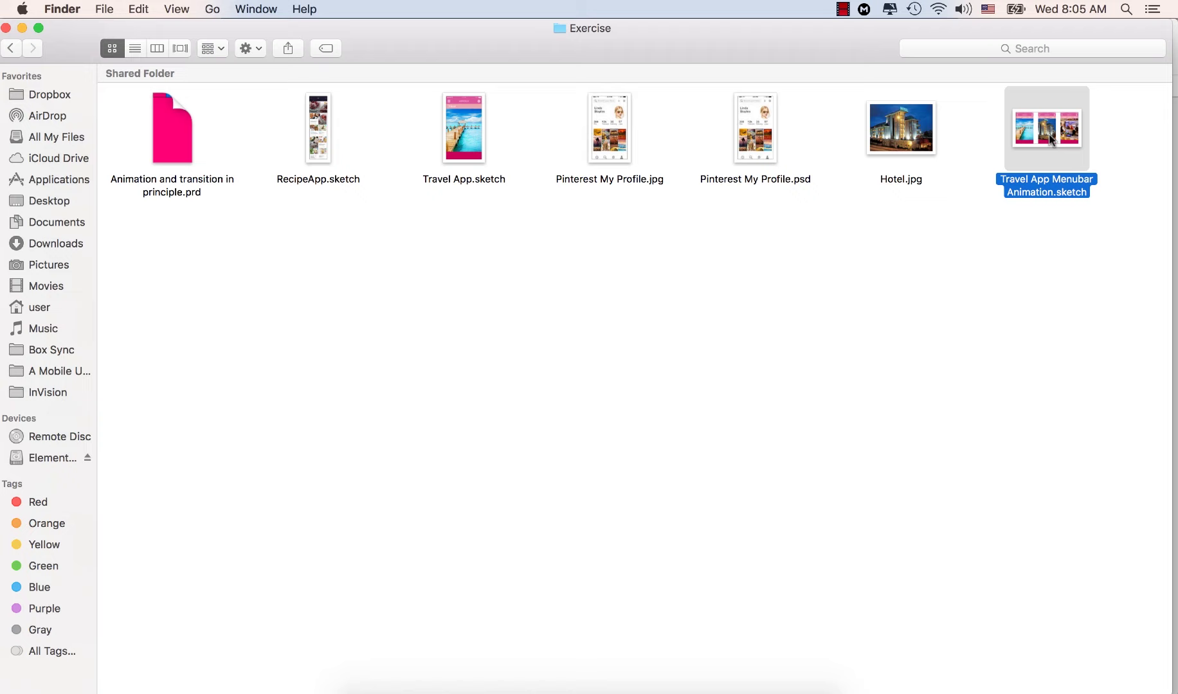
key("space")
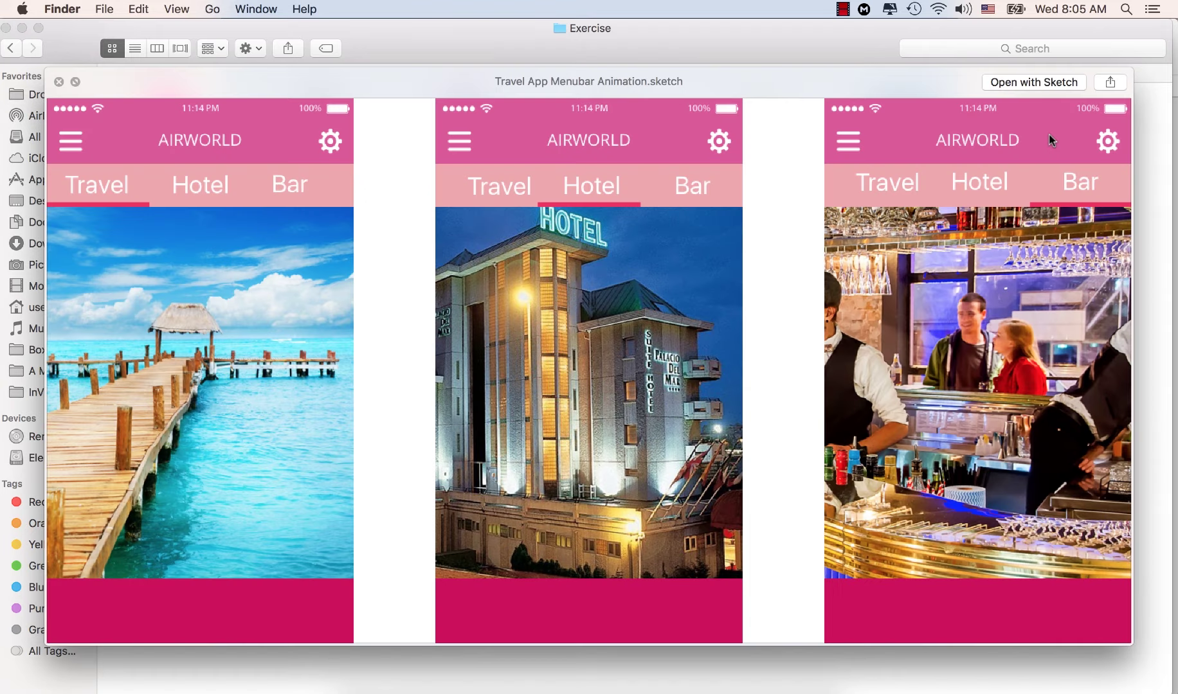
key("space")
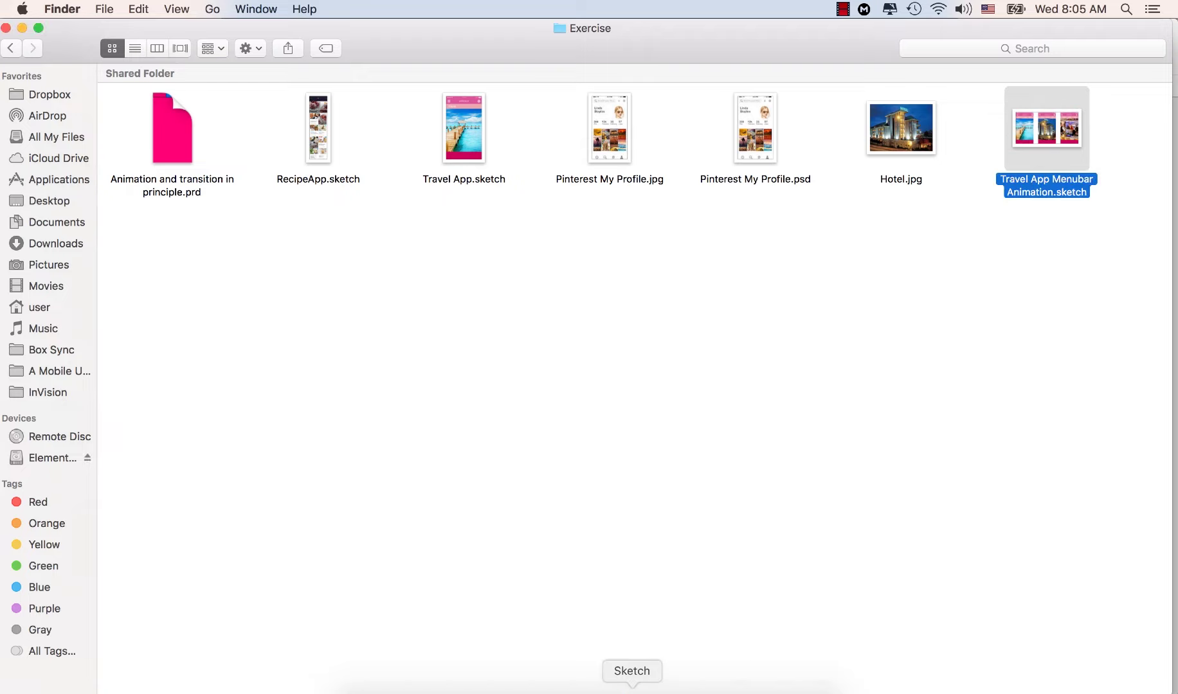
left_click(632, 686)
Import the Bar, Hotel and Travel artboards from Travel App Menubar Animation.sketch at ×1
left_click(732, 686)
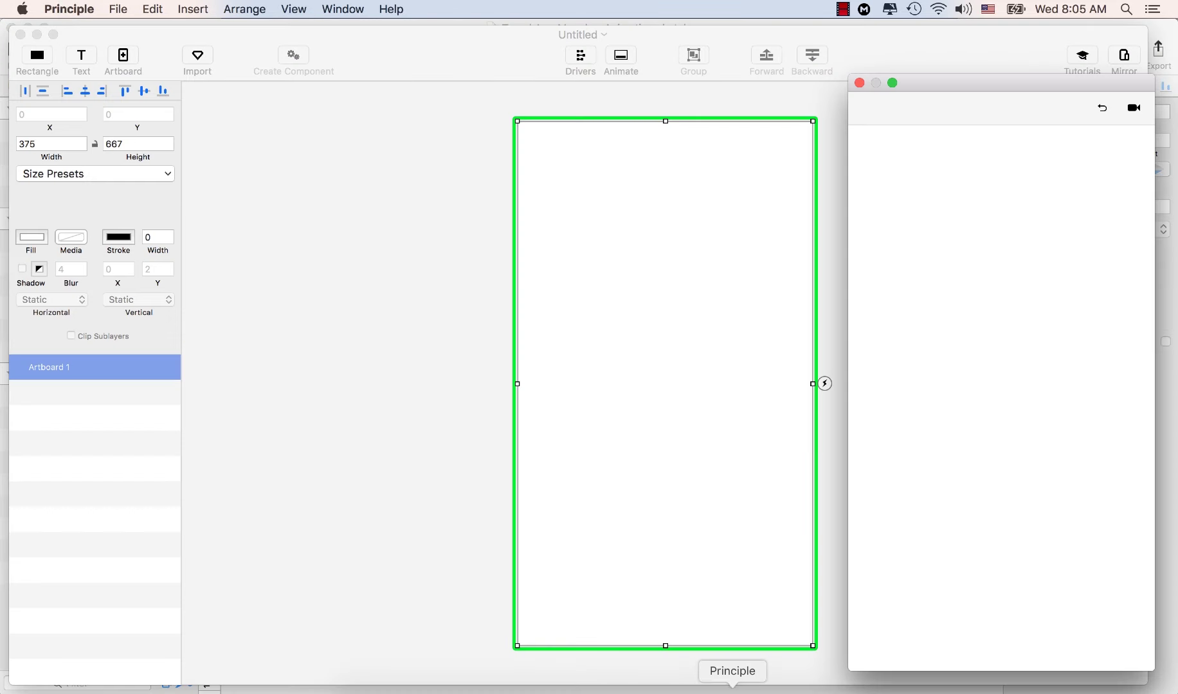
left_click(297, 141)
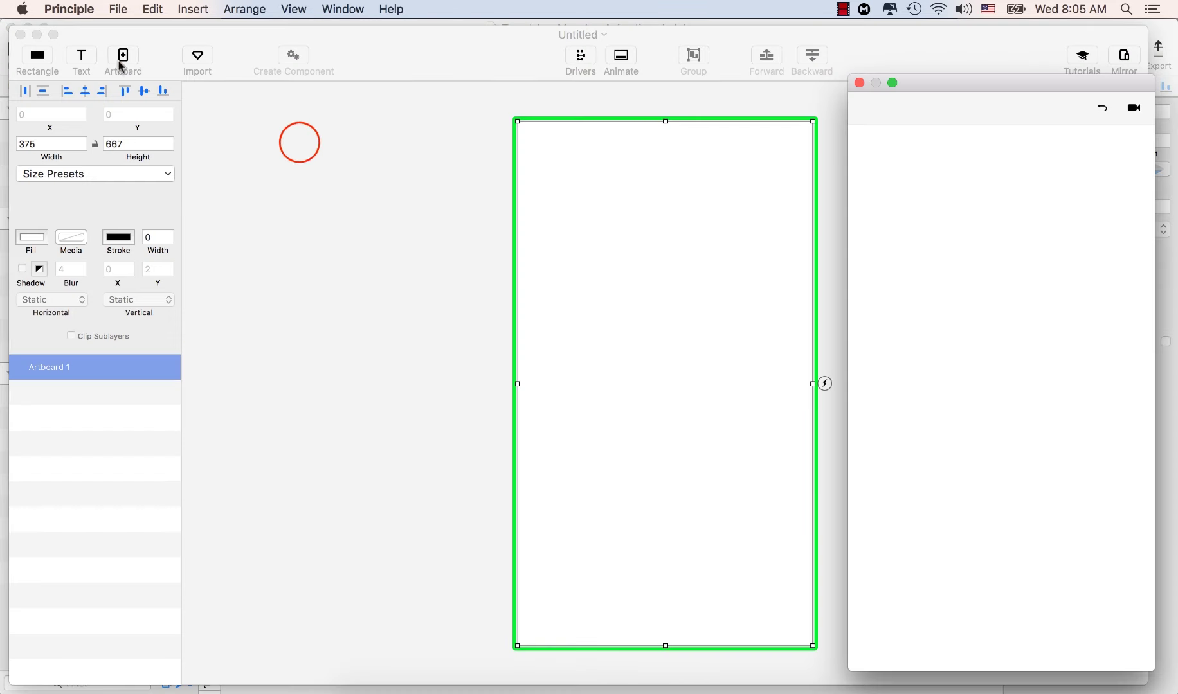
left_click(198, 54)
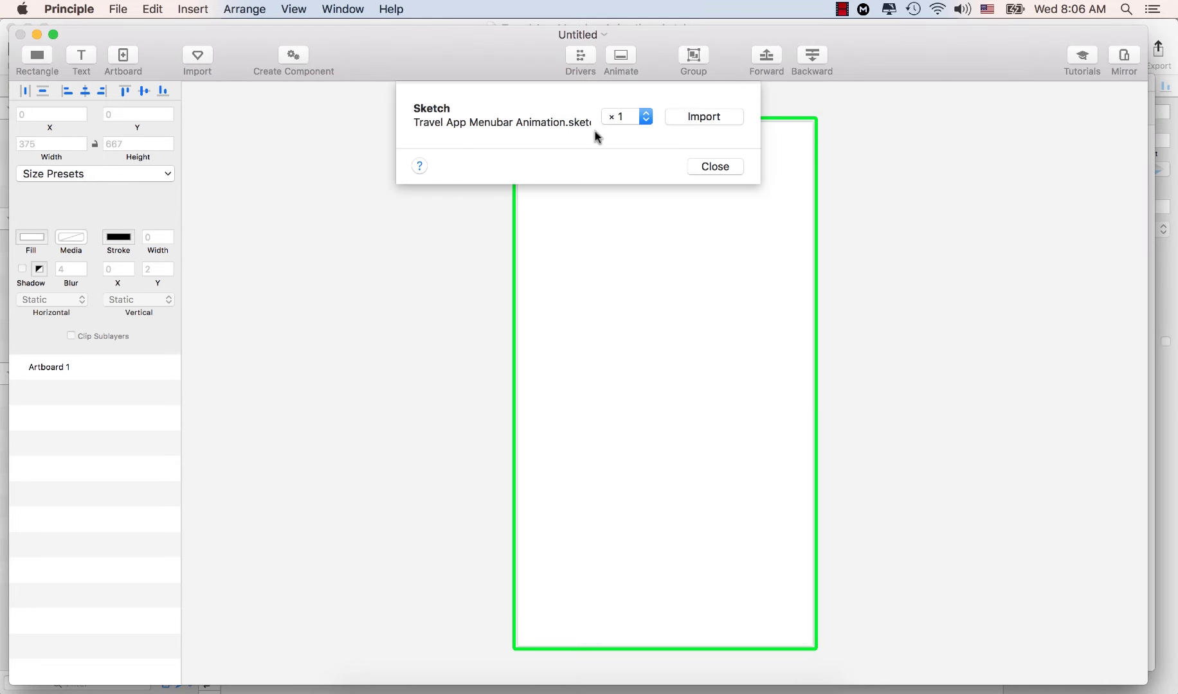
left_click(703, 117)
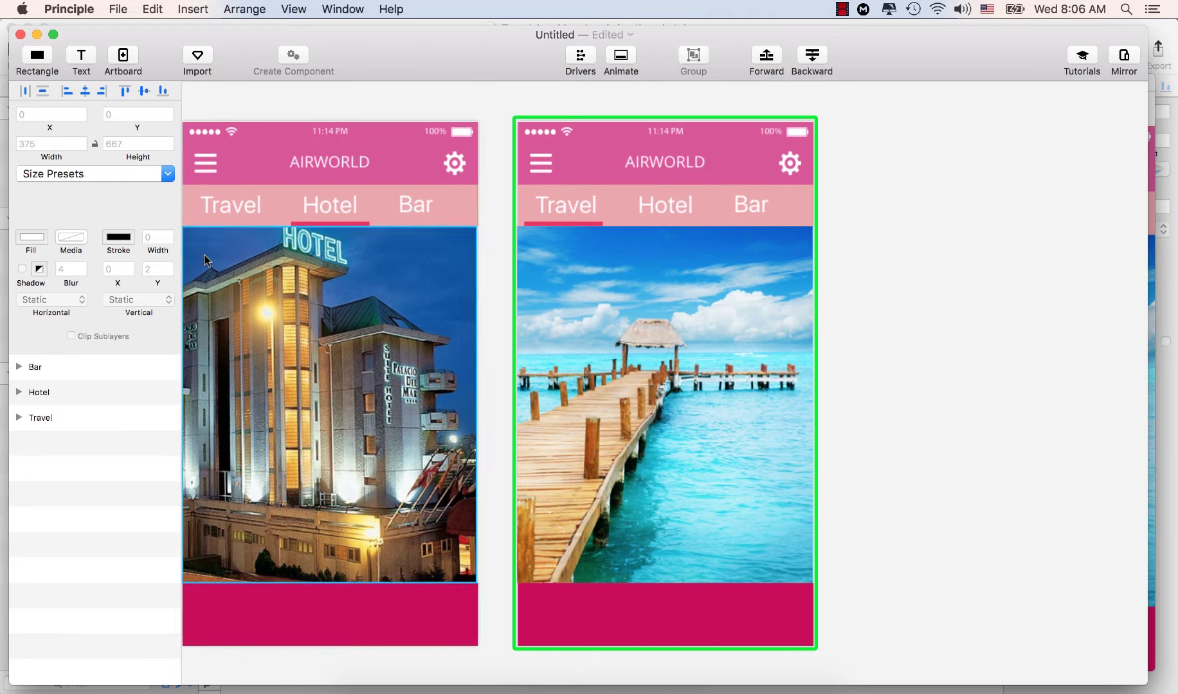
left_click(297, 9)
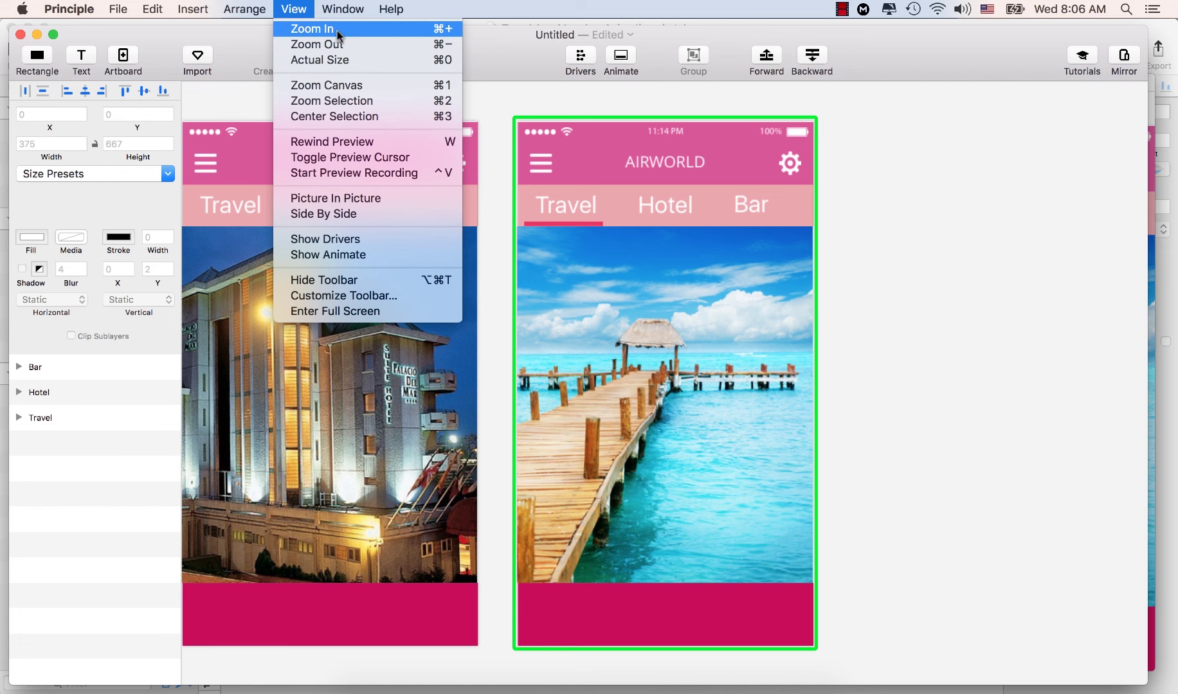
Zoom out, then drag Travel to the top of the Layers panel and Bar below Hotel
left_click(350, 42)
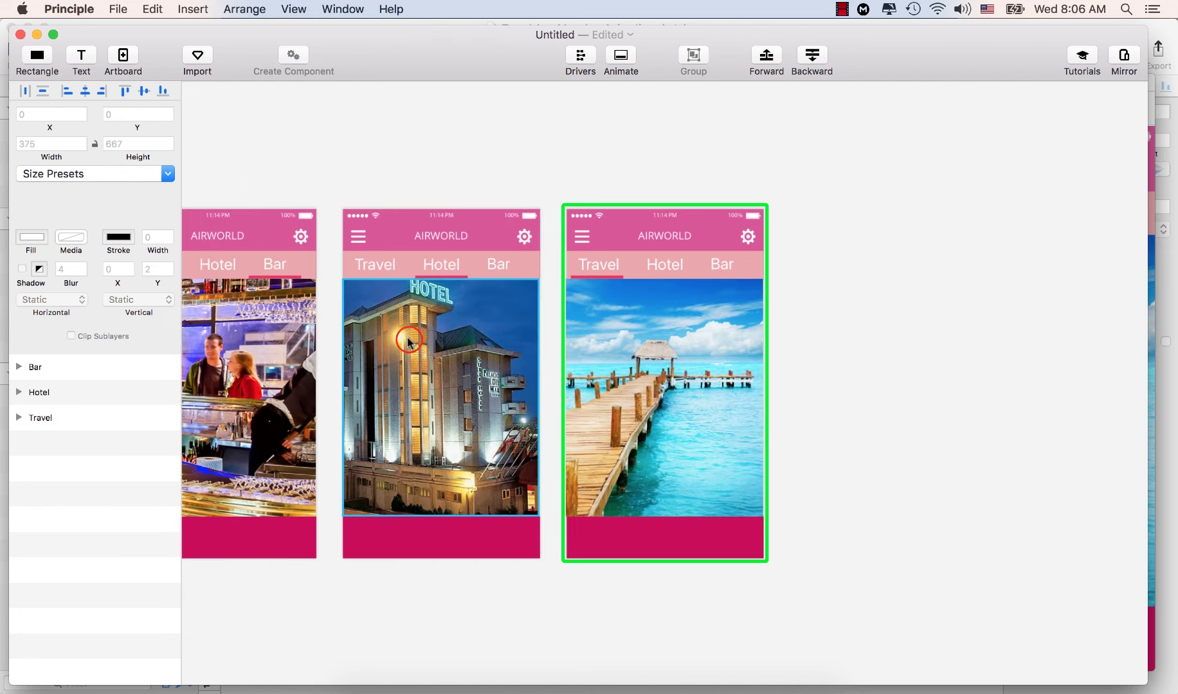
left_click(409, 339)
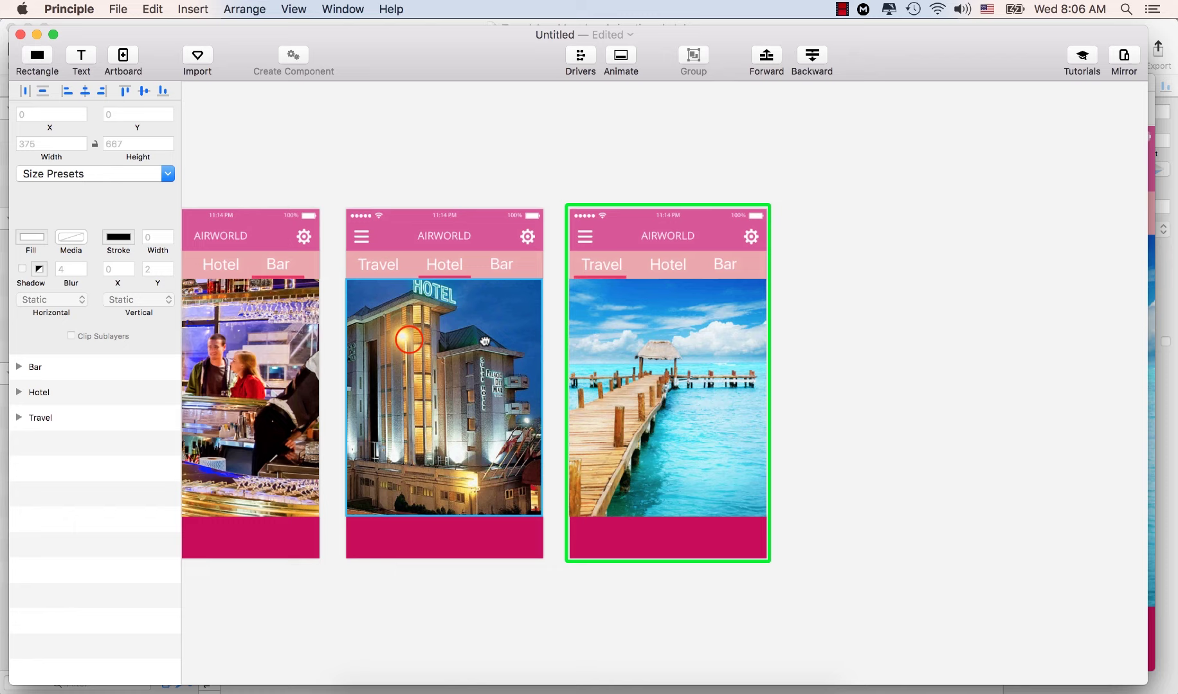
scroll(484, 340, "left", 4)
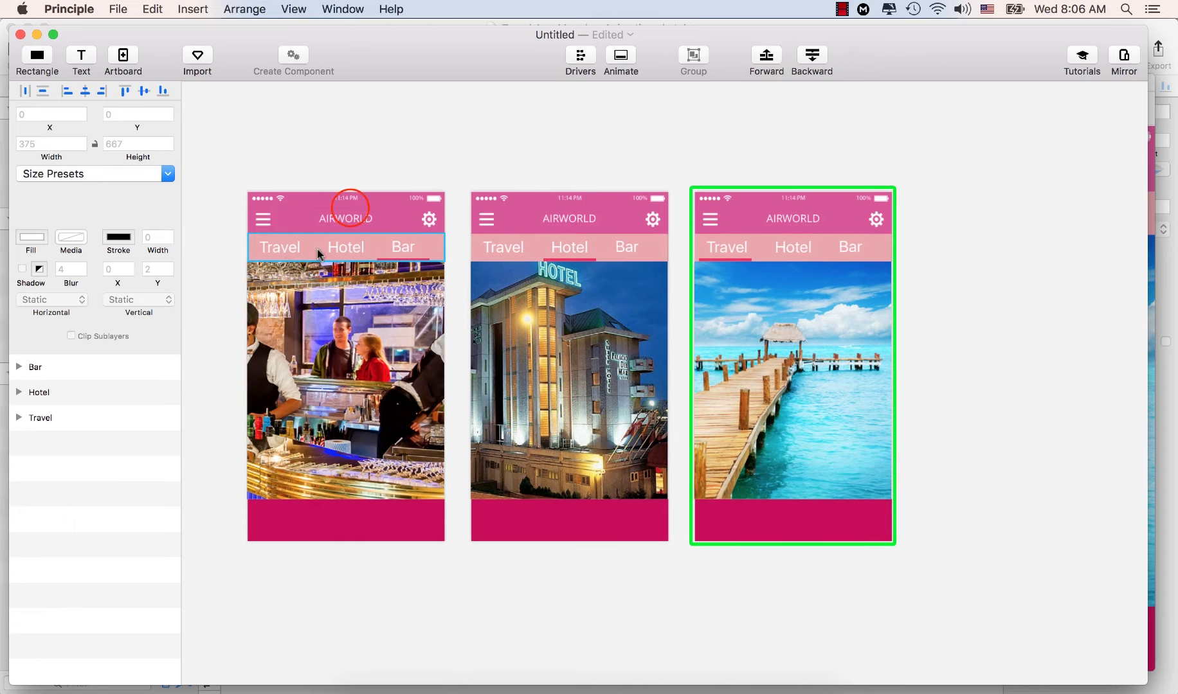
left_click(350, 207)
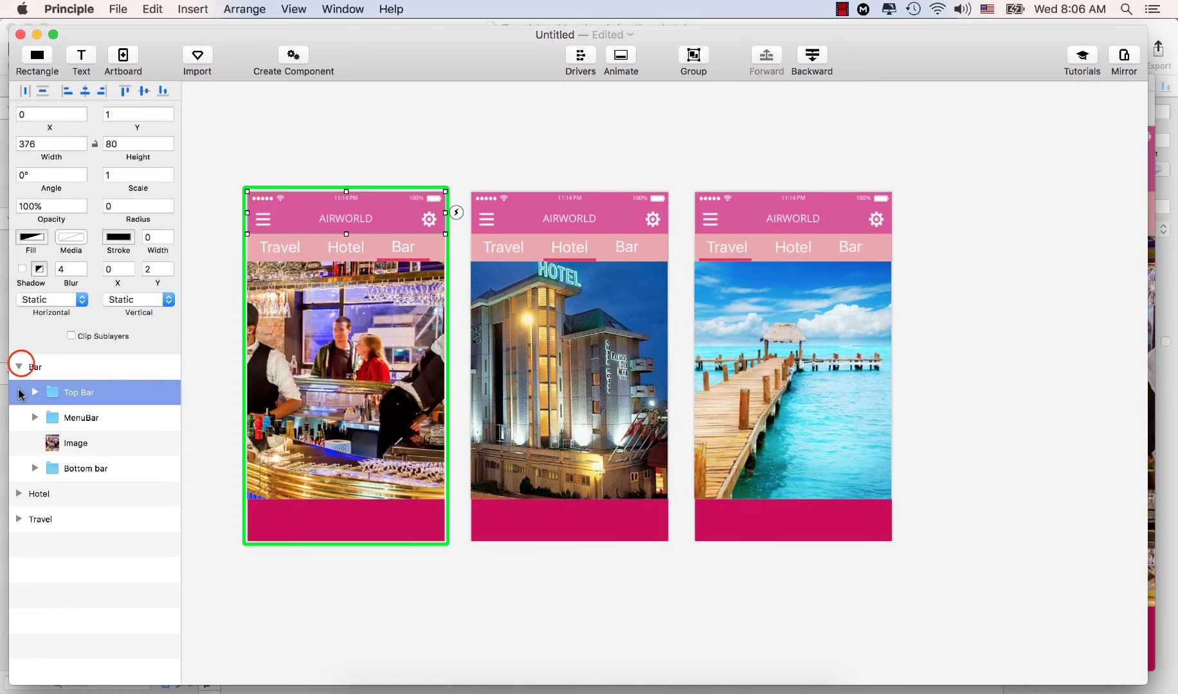
left_click(18, 366)
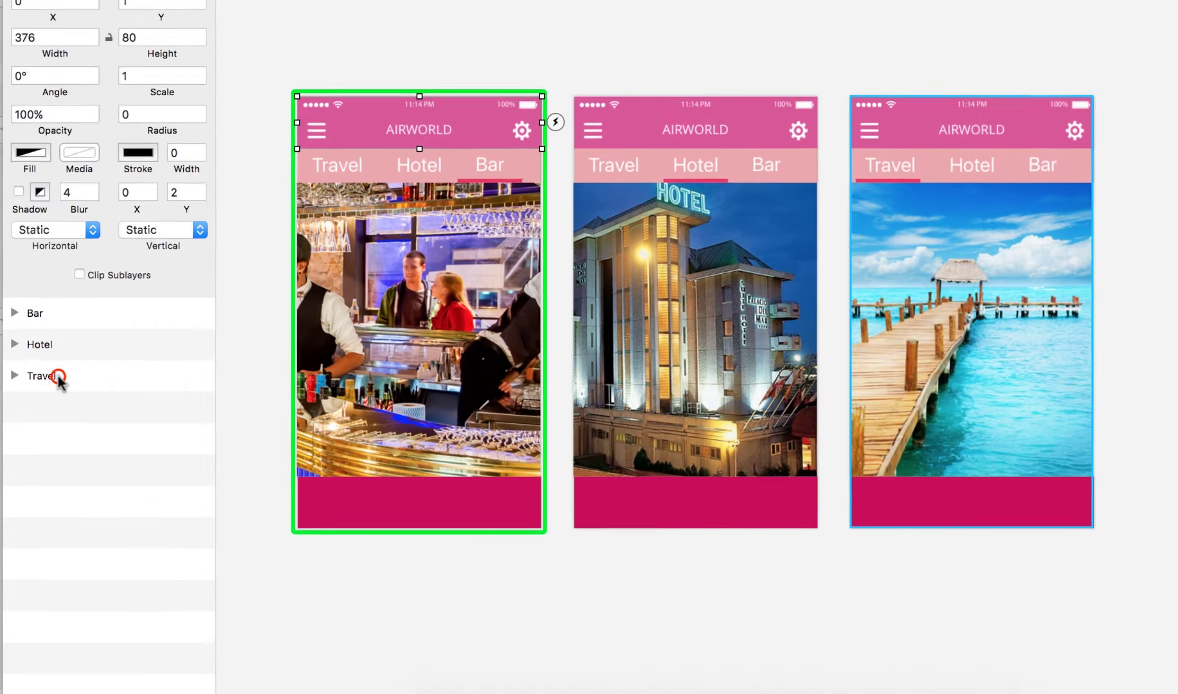
left_click(58, 375)
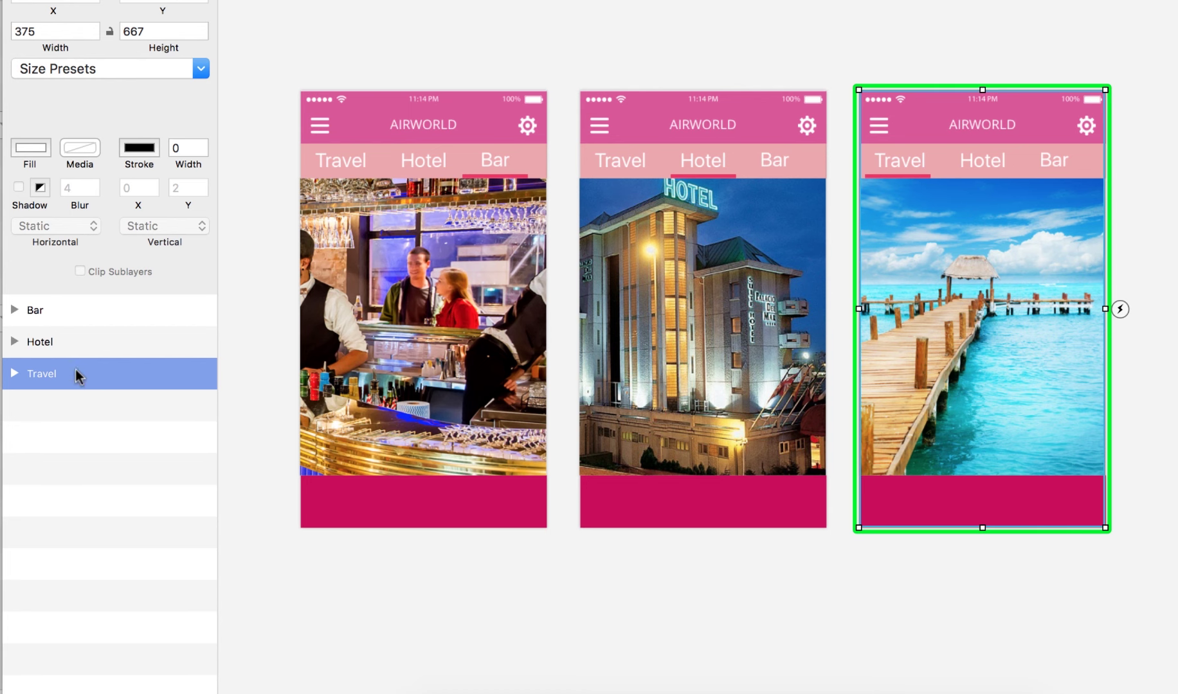
left_click_drag(118, 378, 93, 294)
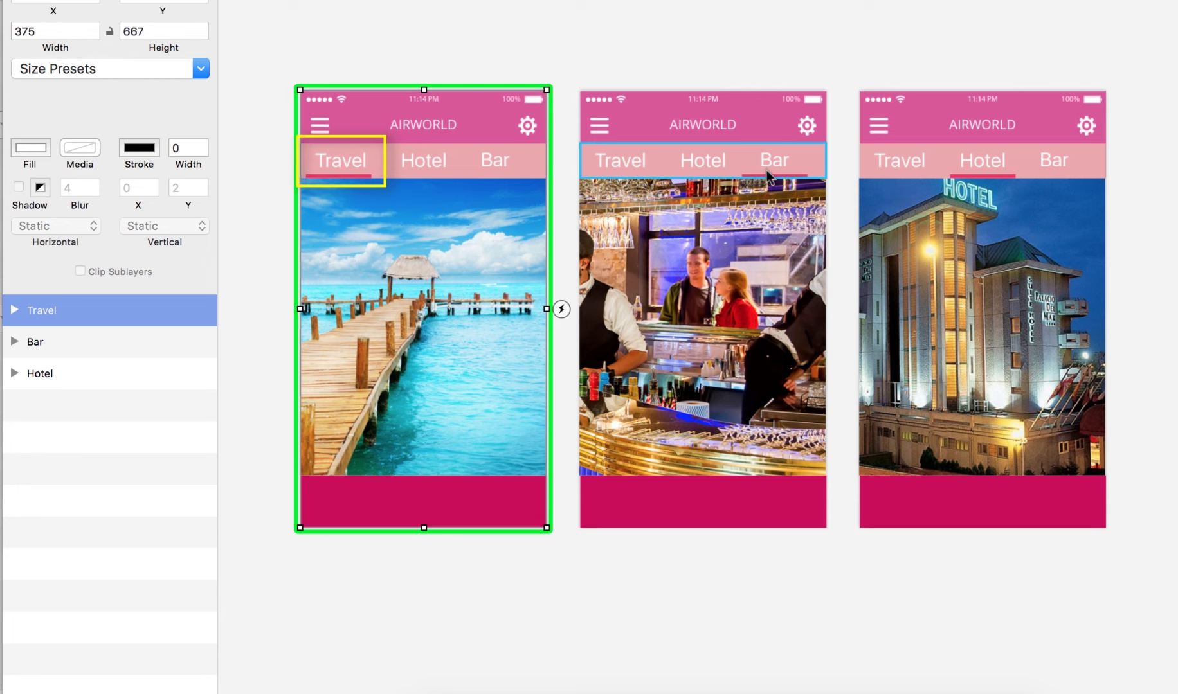
left_click(105, 341)
left_click_drag(103, 368, 98, 396)
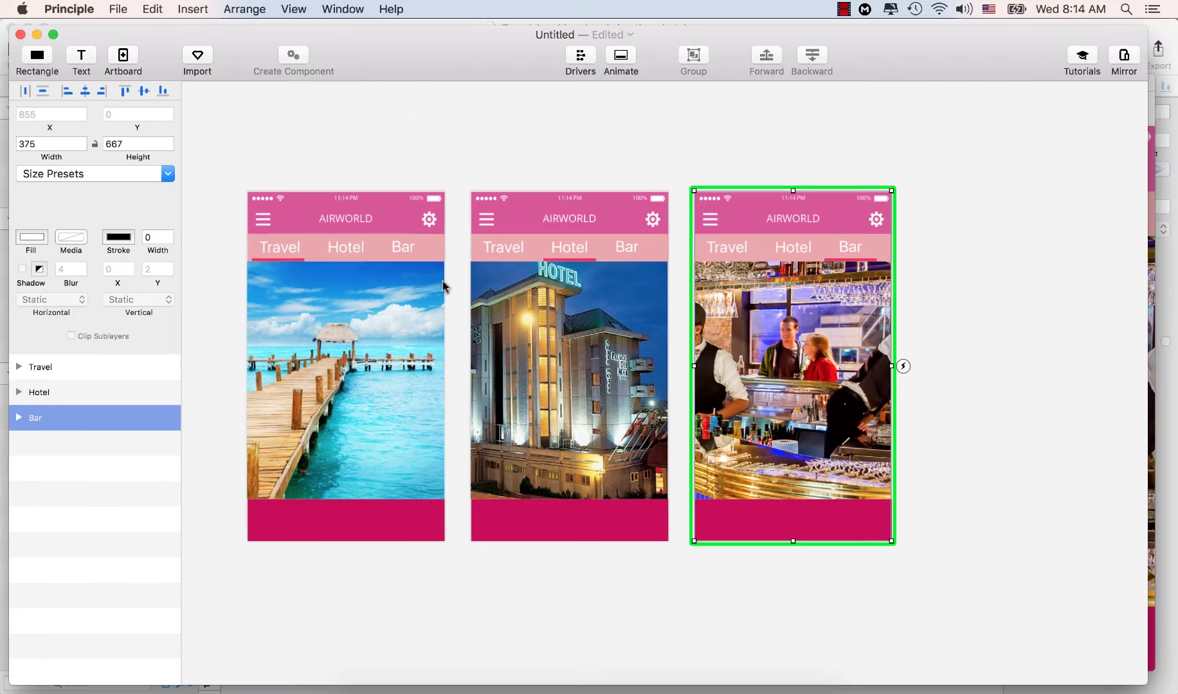
Link a tap on the Travel screen's Hotel text to the Hotel artboard
left_click(341, 249)
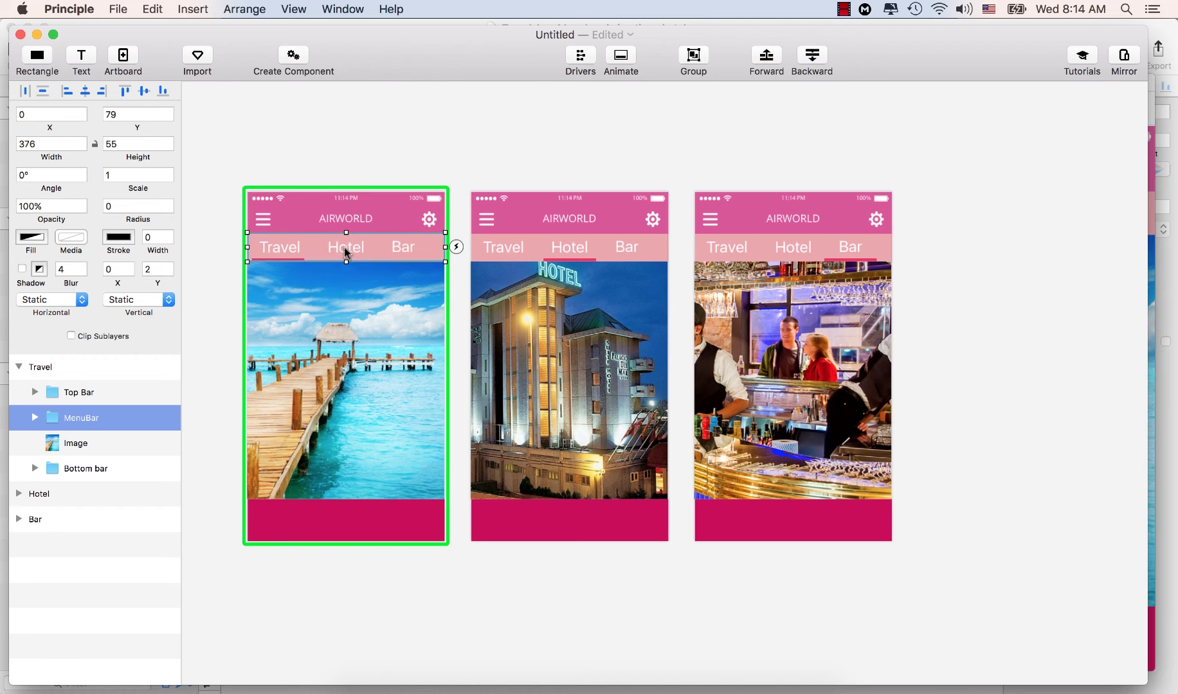
left_click(346, 249)
left_click(346, 251)
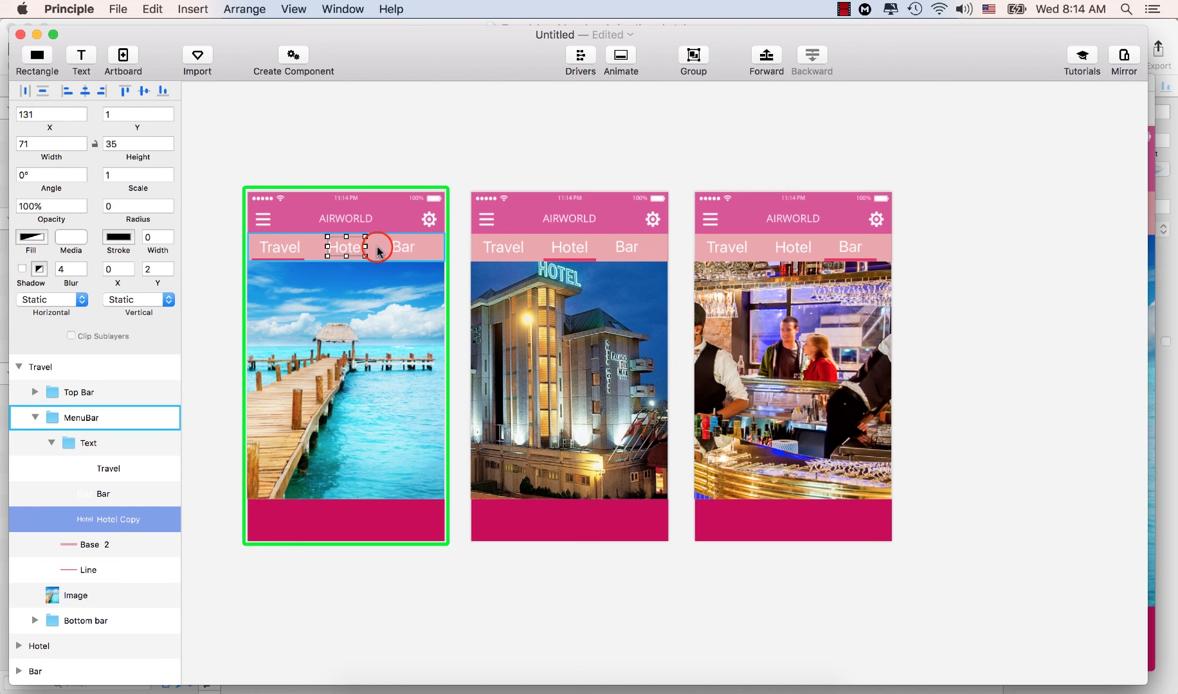
left_click(378, 250)
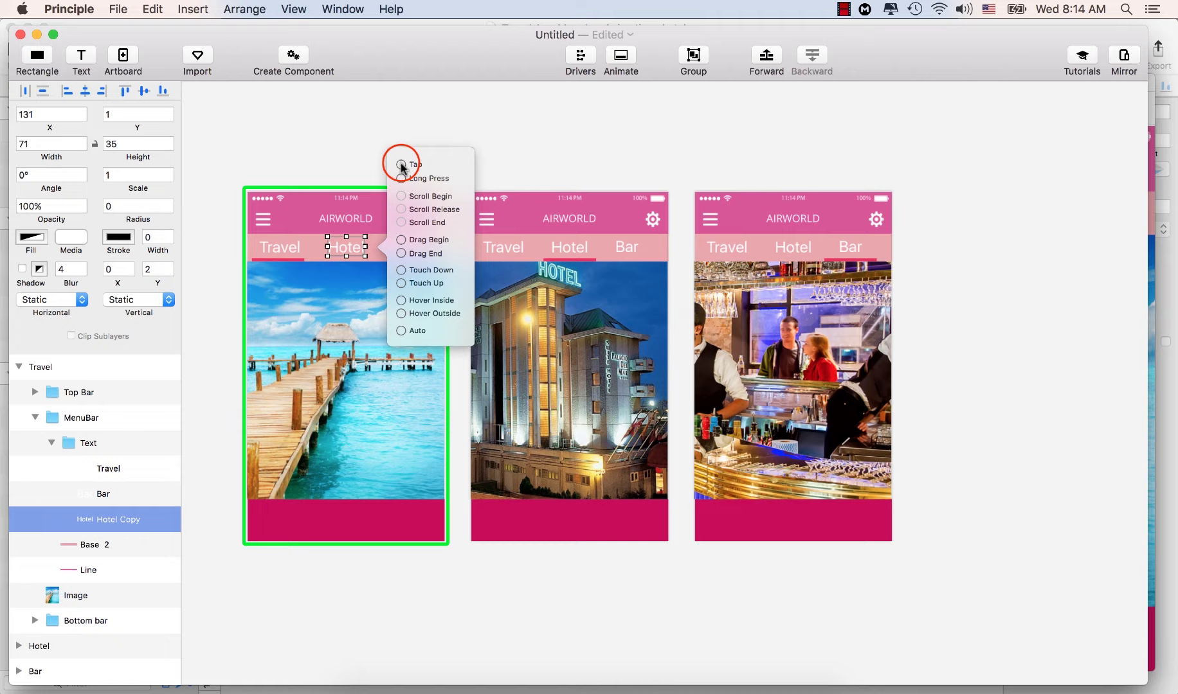
left_click_drag(401, 165, 595, 205)
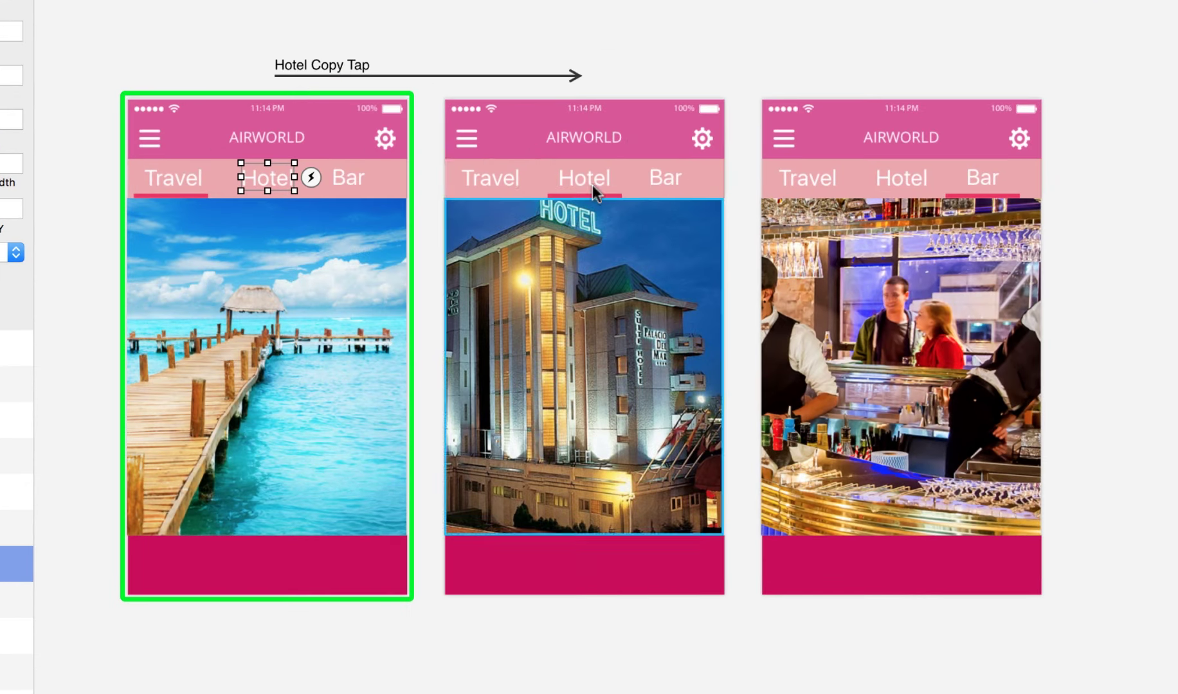
Link a tap on the Travel screen's Bar text to the Bar artboard
left_click(344, 178)
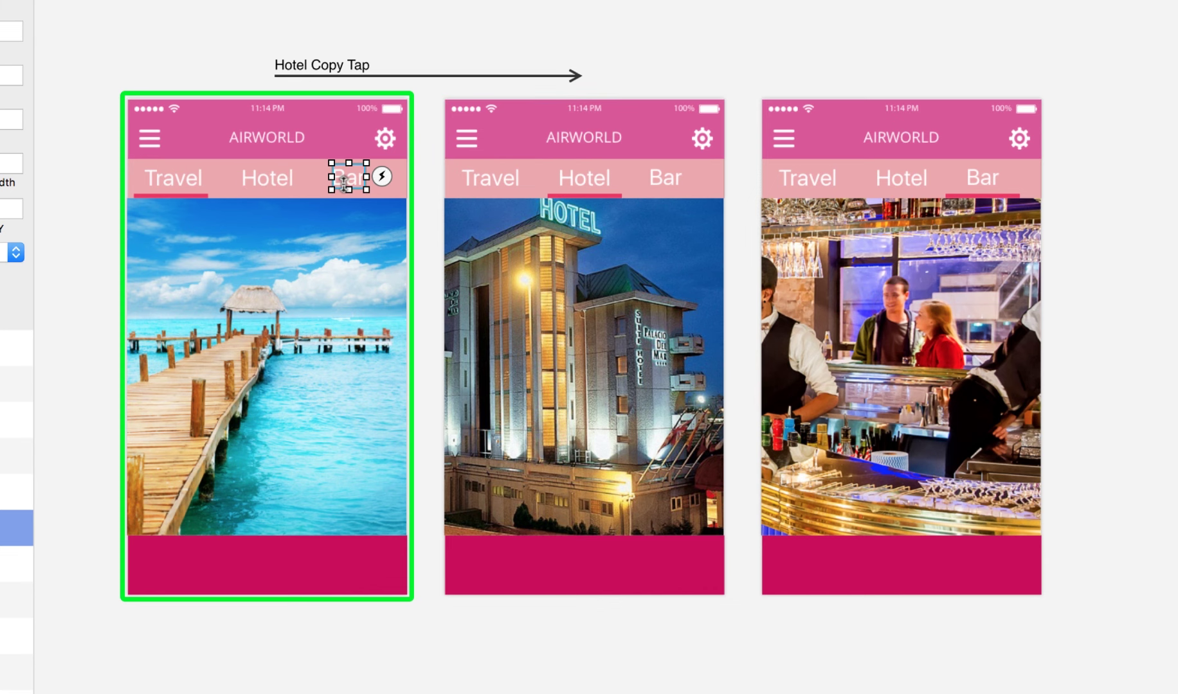
left_click(381, 176)
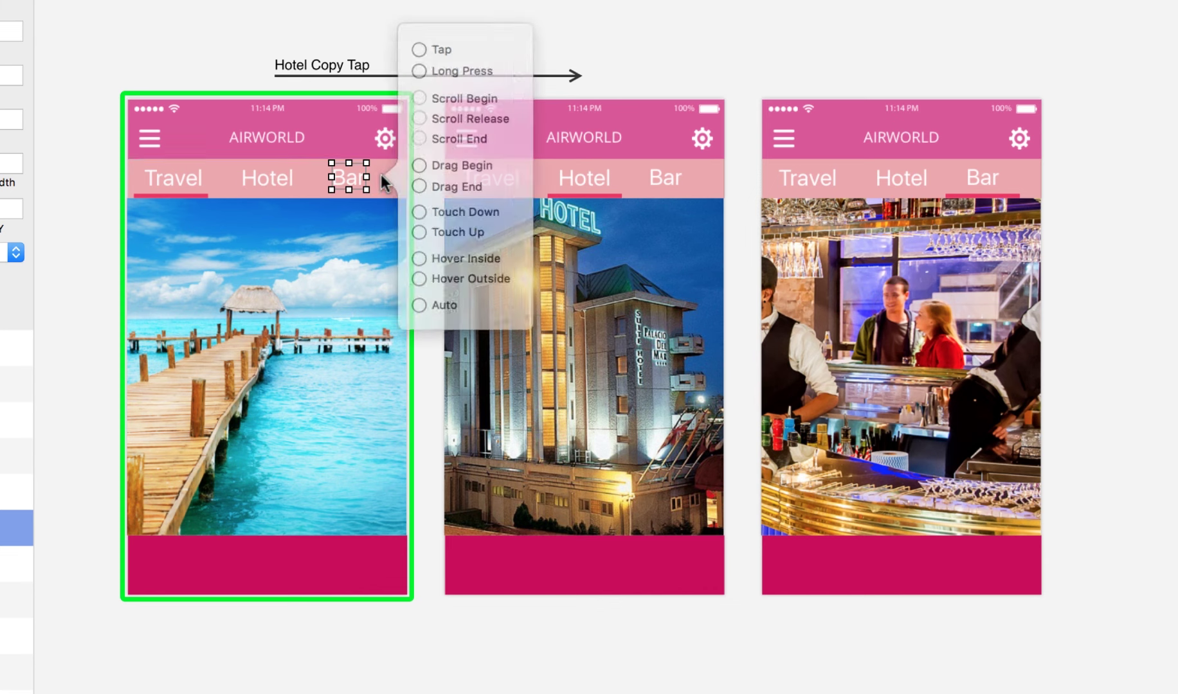
left_click(416, 59)
left_click_drag(415, 60, 870, 114)
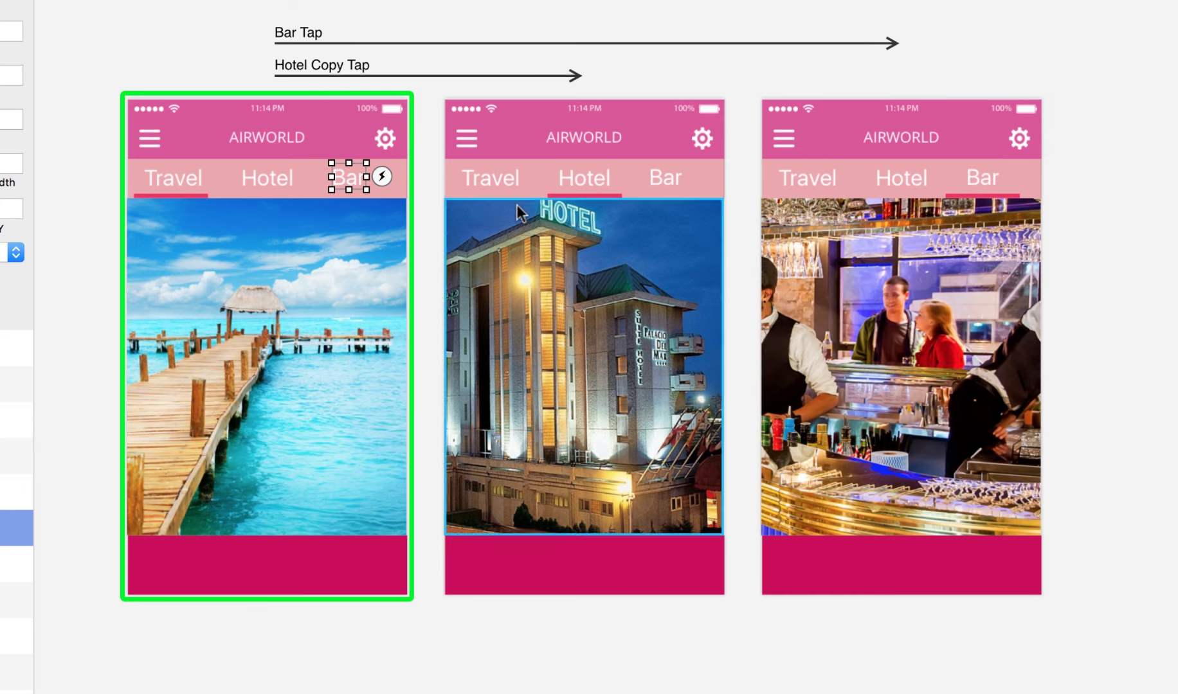
Link a tap on the Hotel screen's Travel label back to the Travel artboard
left_click(493, 178)
left_click(493, 177)
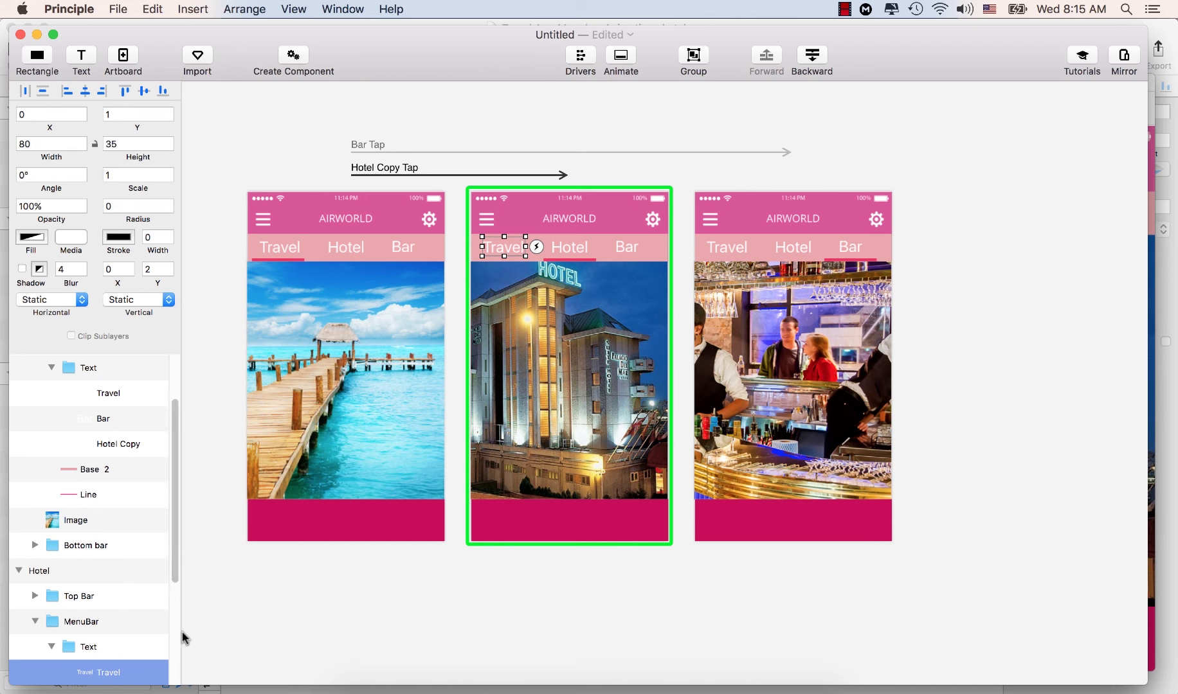
scroll(116, 604, "down", 3)
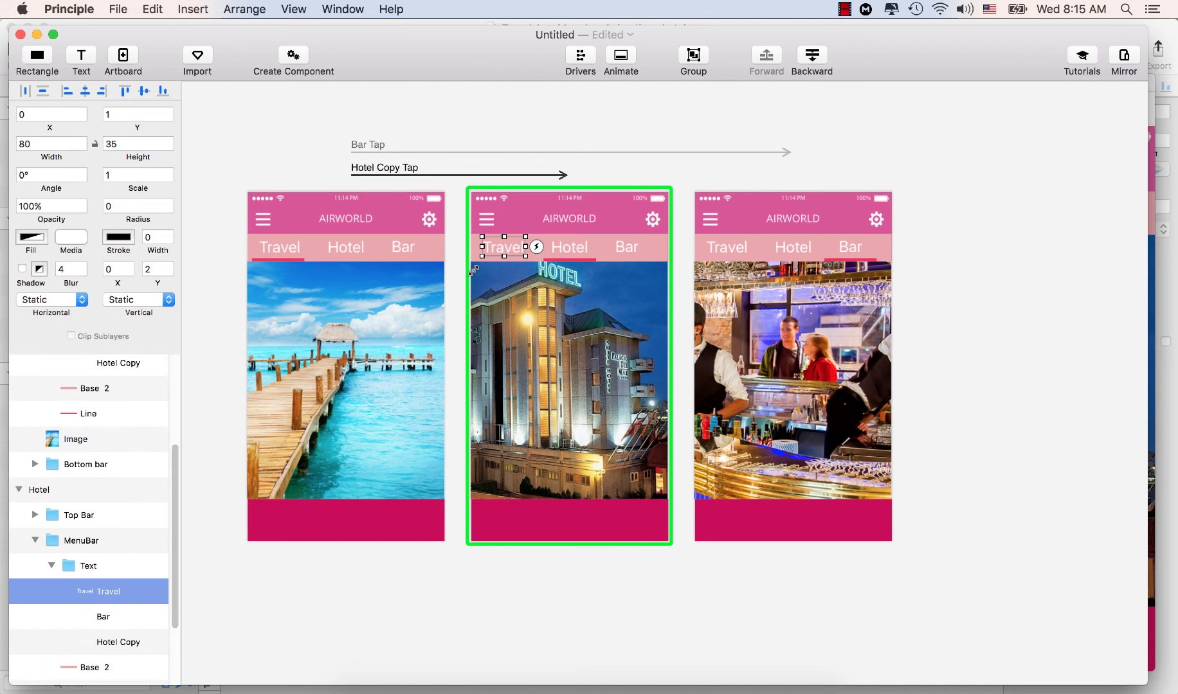
left_click(537, 248)
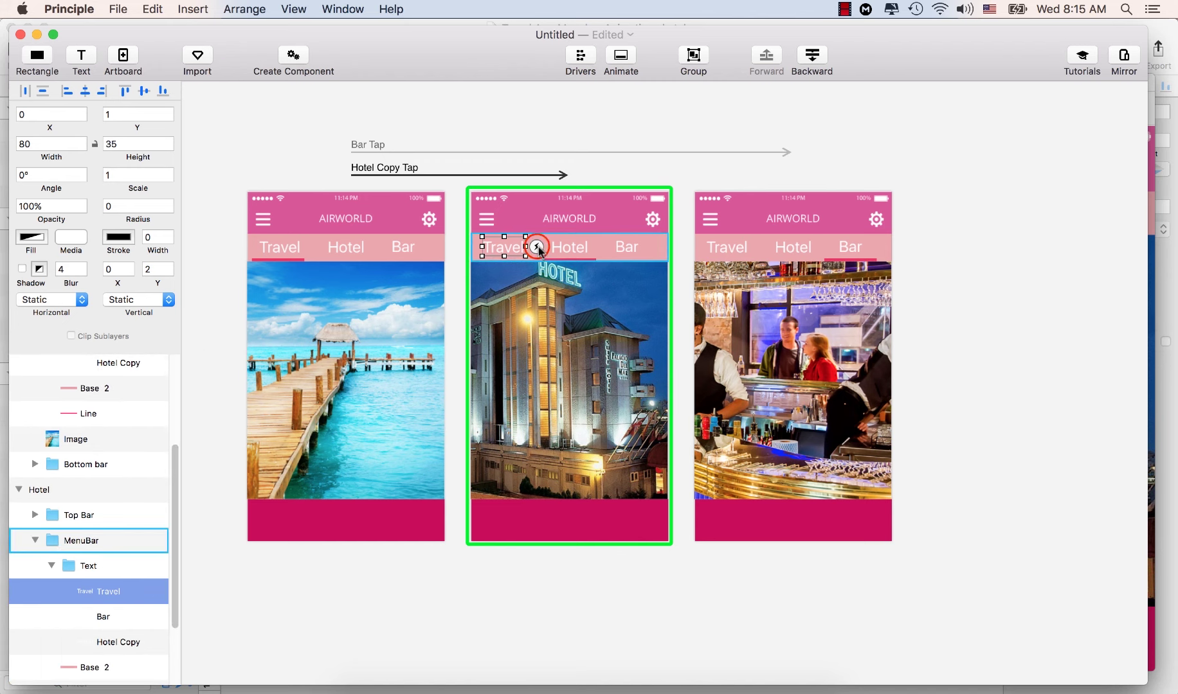
left_click(560, 163)
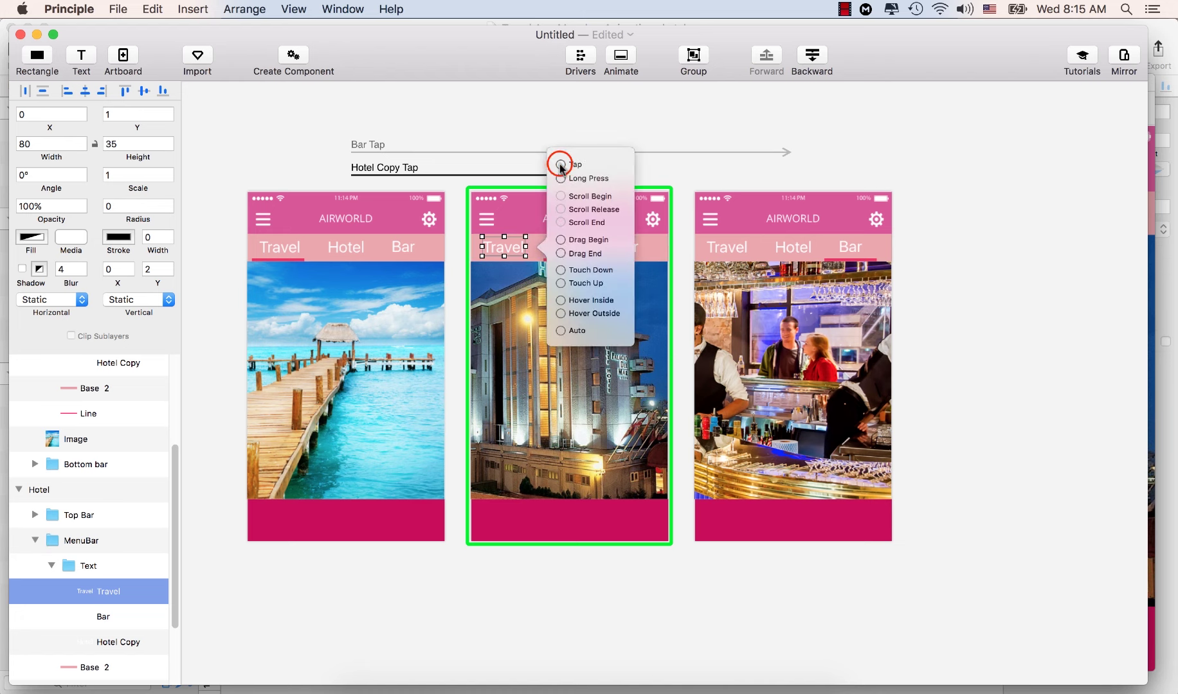
left_click(296, 206)
Link a tap on the Hotel screen's Bar label to the Bar artboard
left_click(623, 251)
left_click(624, 251)
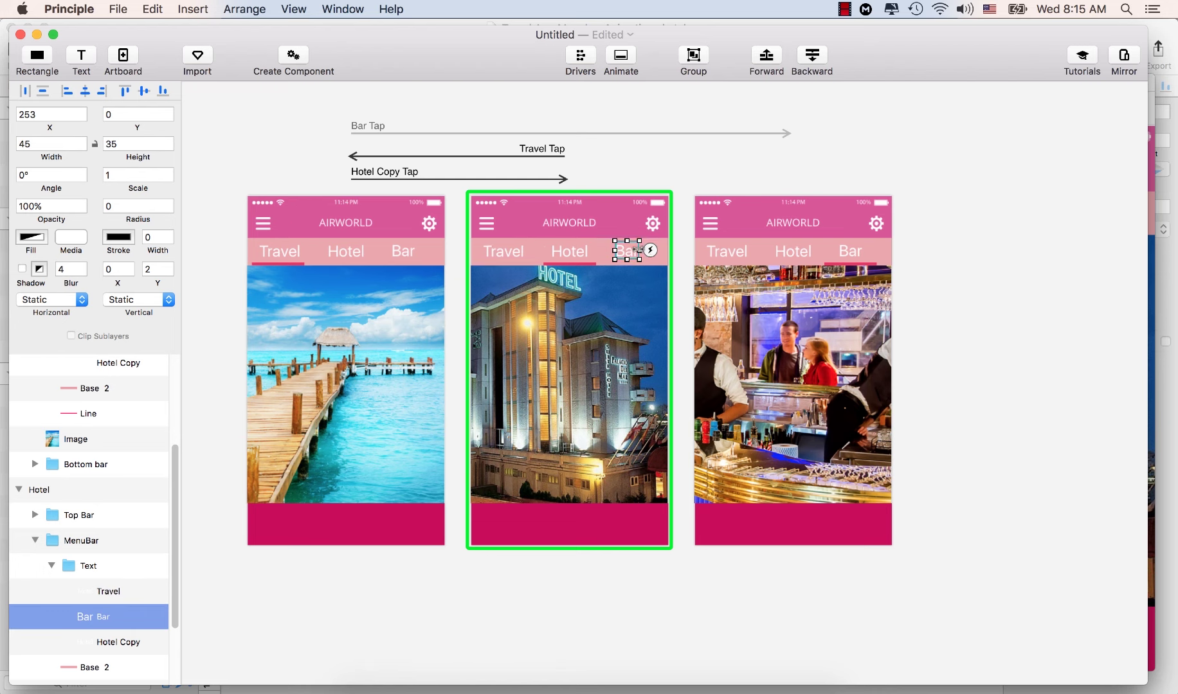
left_click(650, 251)
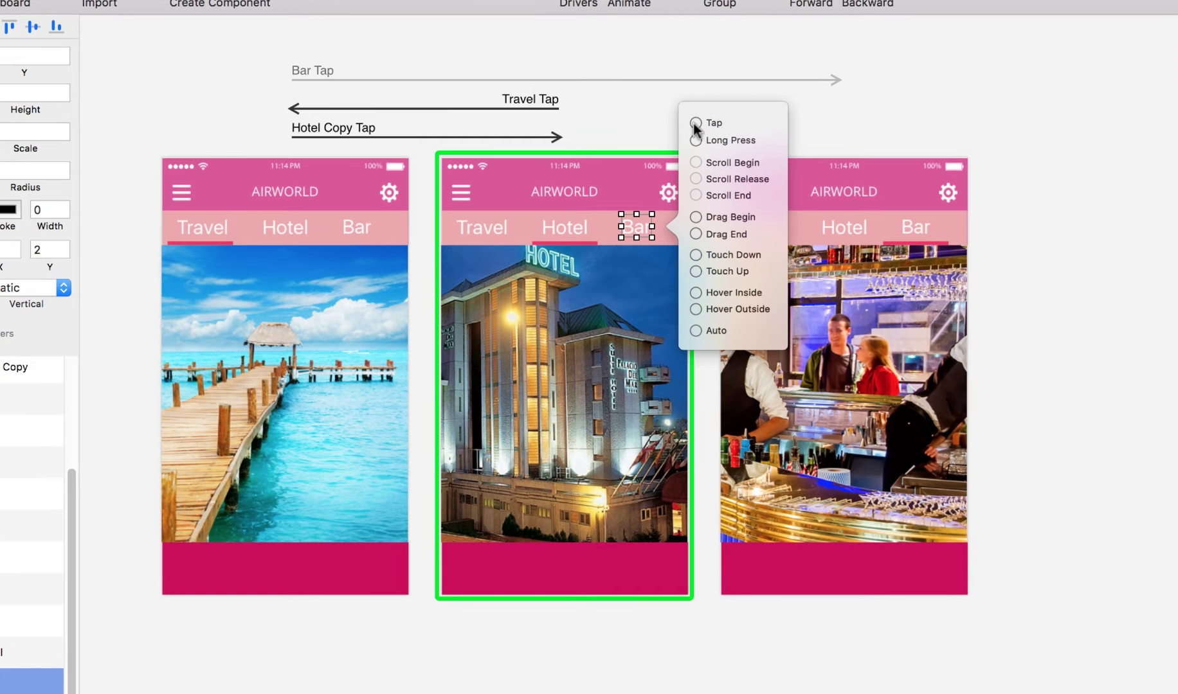
left_click(672, 175)
left_click_drag(696, 122, 915, 189)
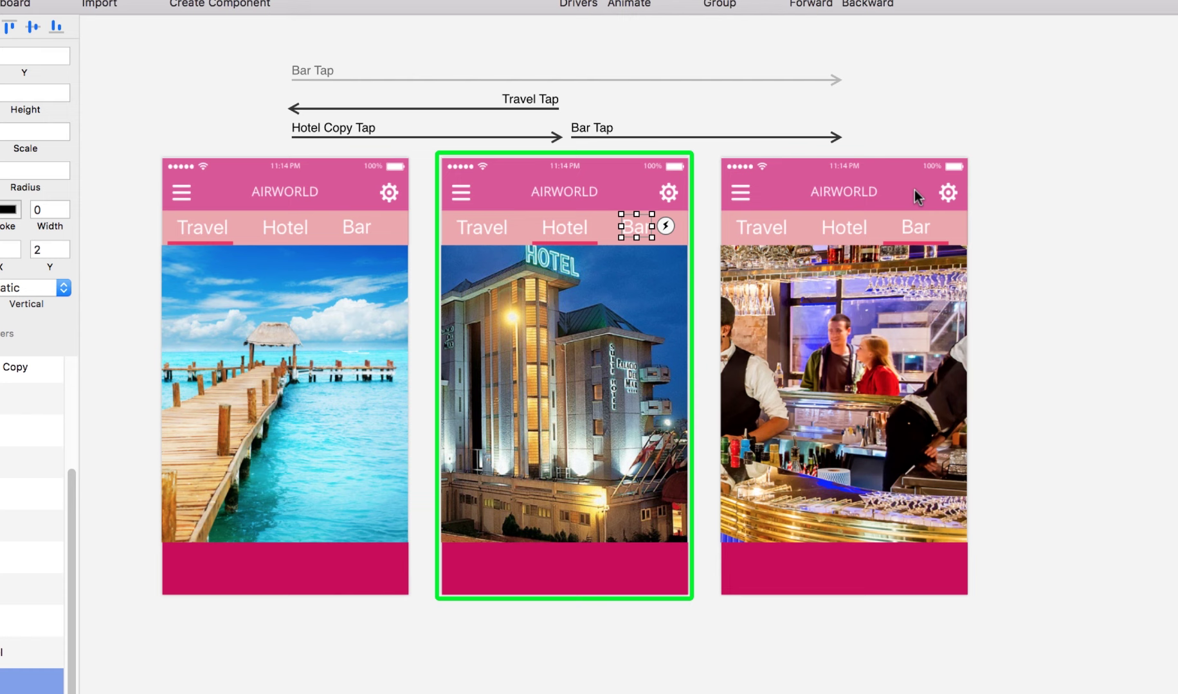
left_click(797, 183)
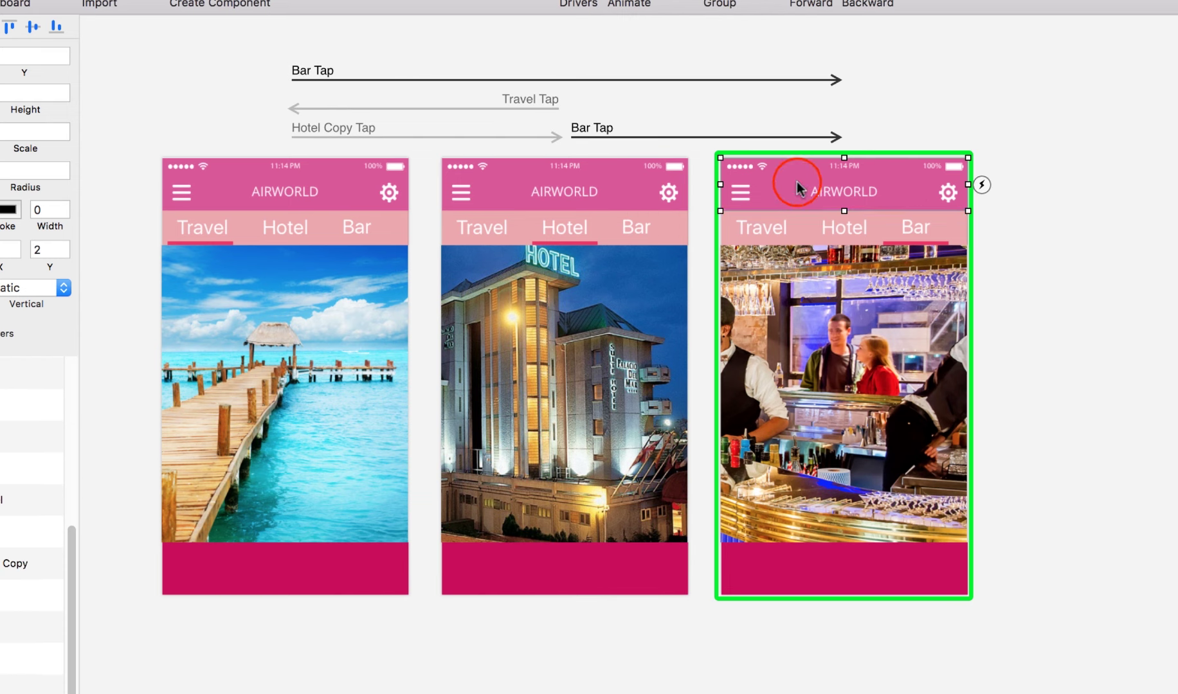
Link a tap on the Bar screen's Travel label to the Travel artboard
left_click(762, 227)
left_click(761, 226)
left_click(802, 226)
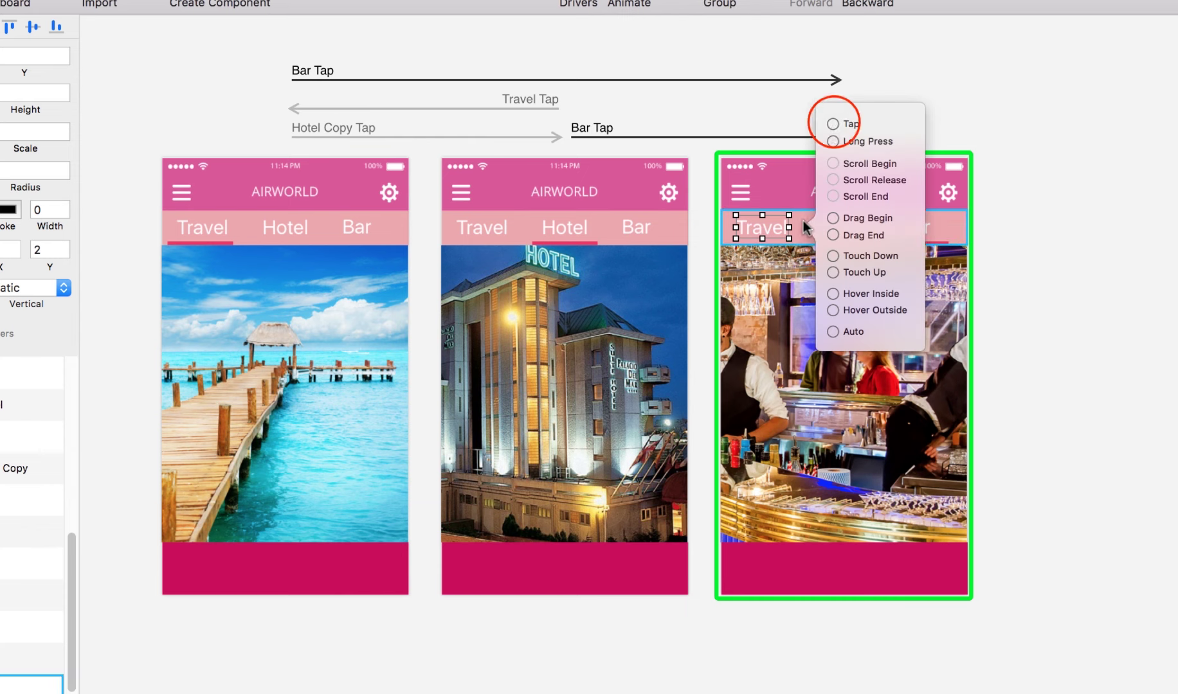
left_click(833, 124)
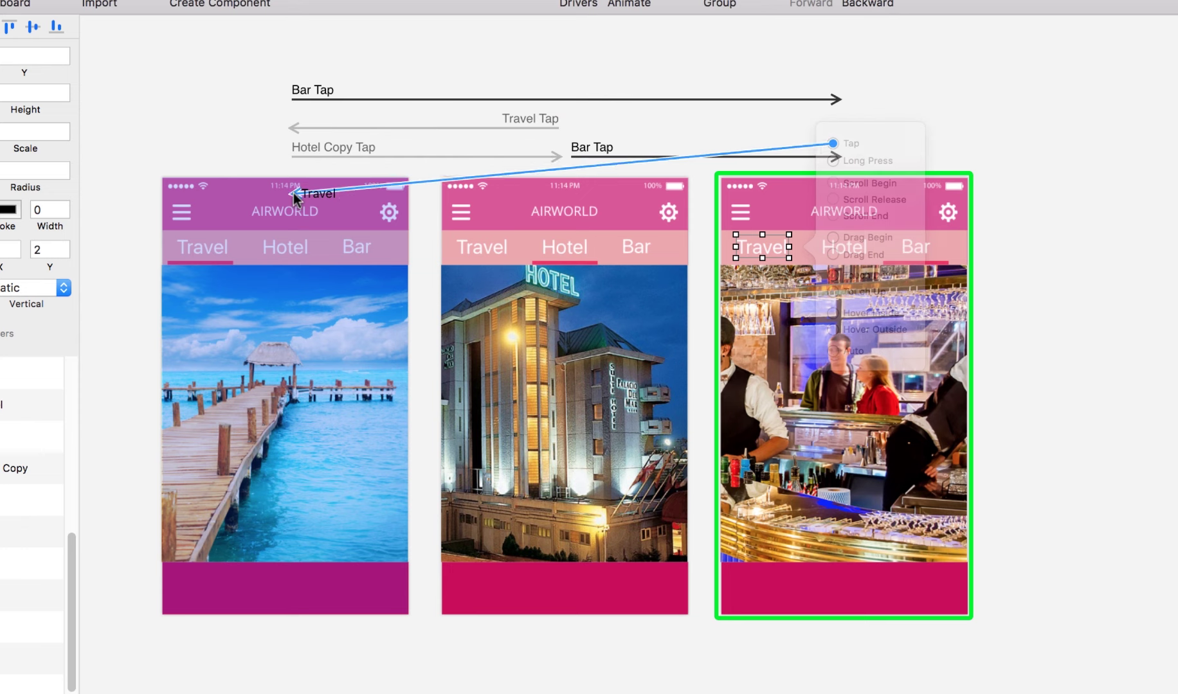
left_click(294, 193)
Link a tap on the Bar screen's Hotel label to the Hotel artboard
left_click(840, 247)
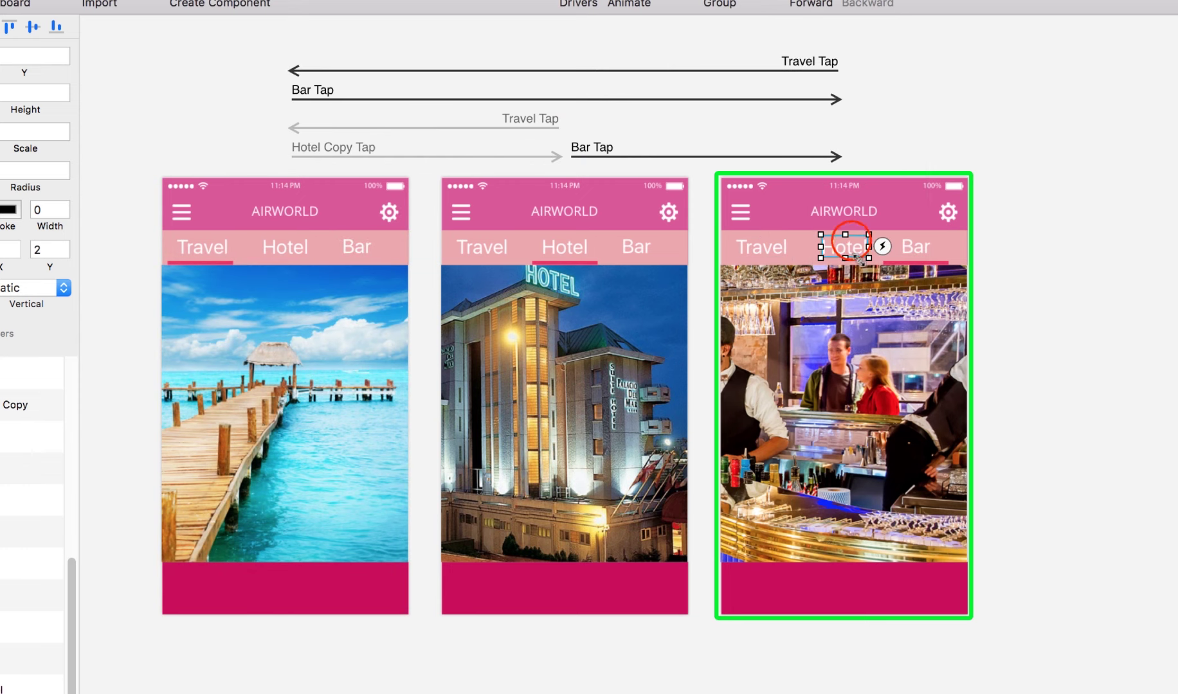
left_click(882, 252)
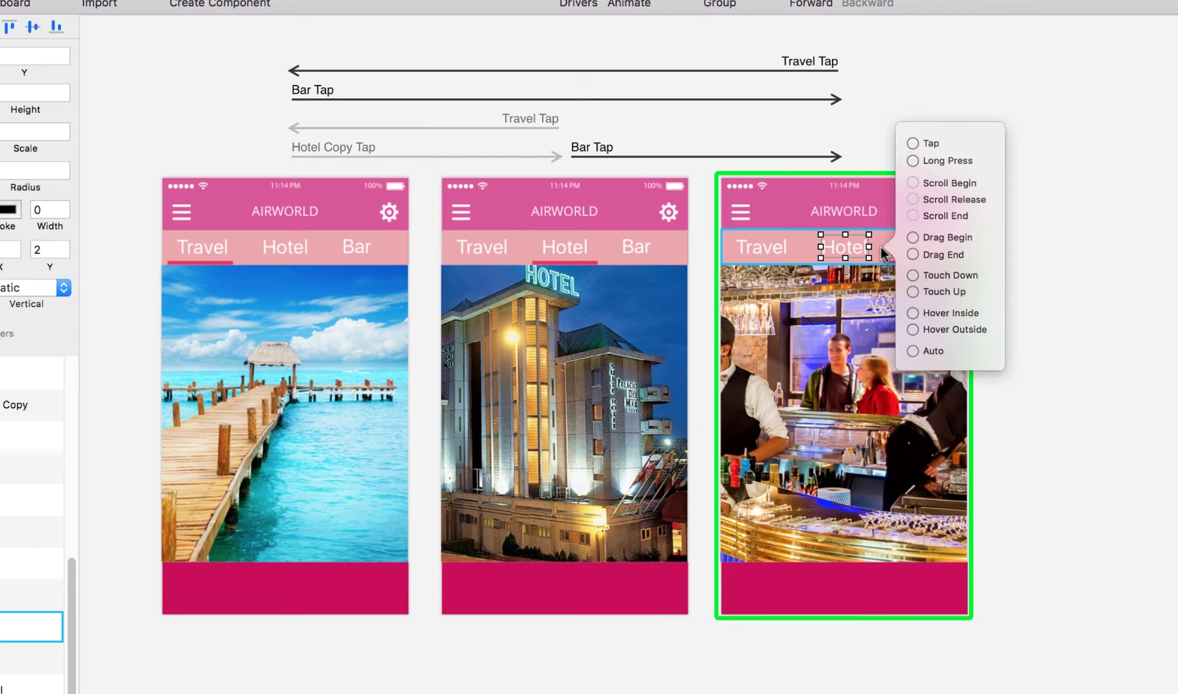
left_click(913, 143)
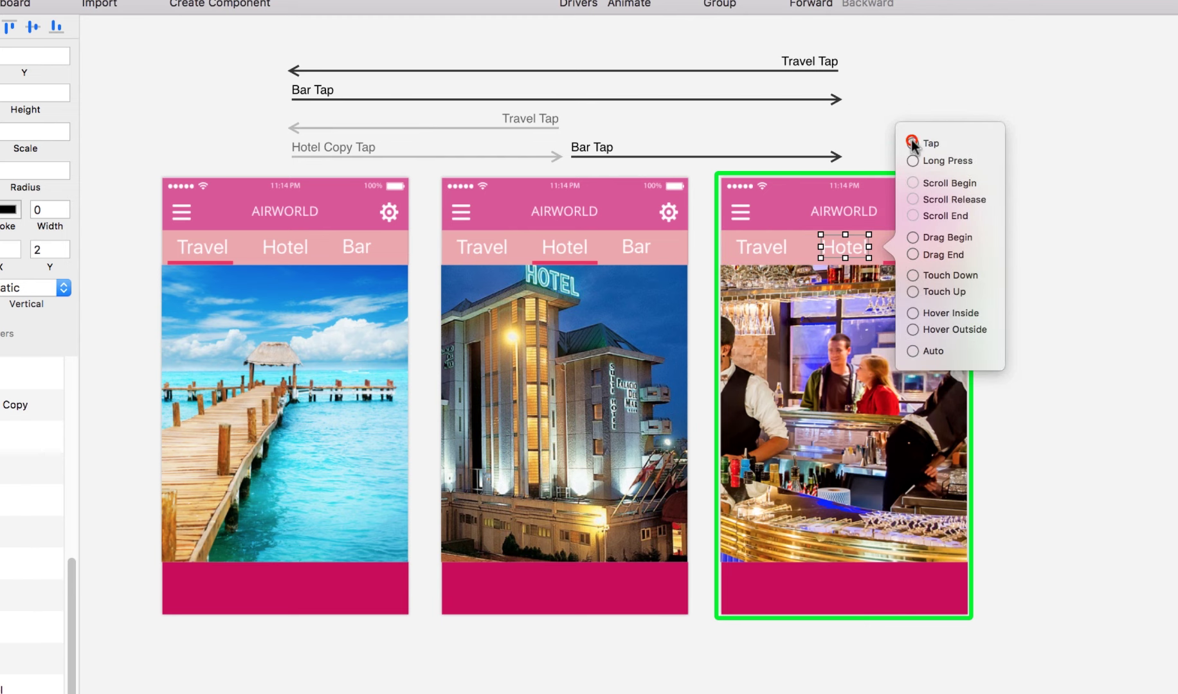
left_click_drag(913, 144, 496, 275)
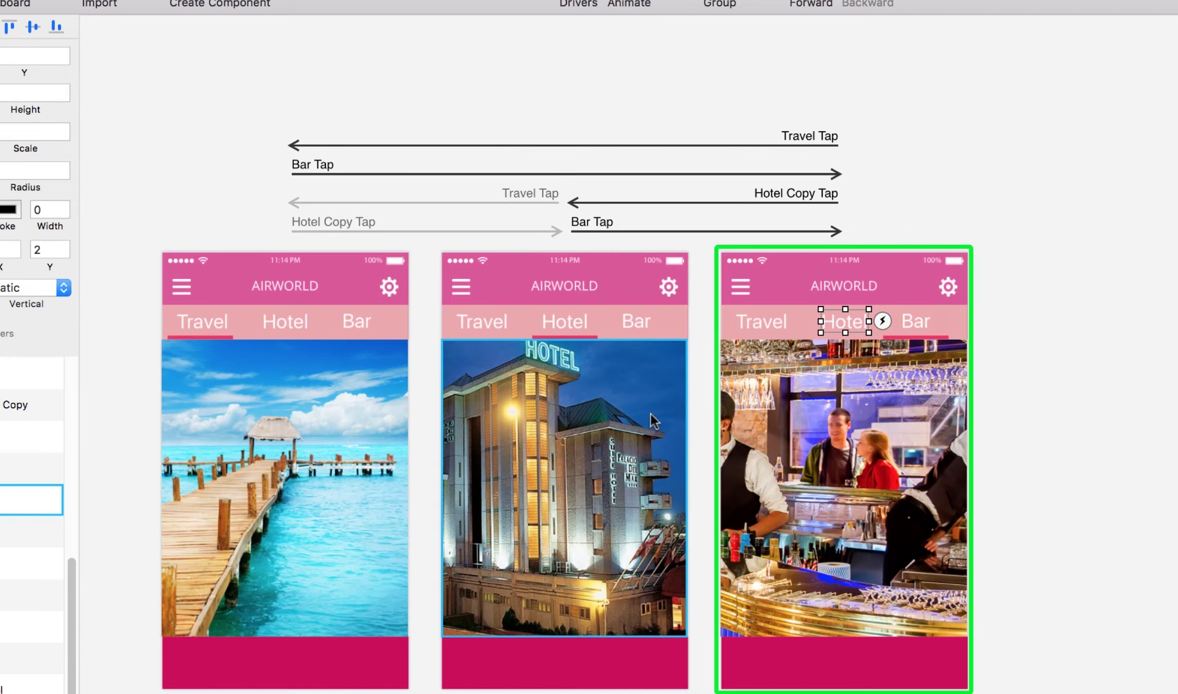
scroll(692, 279, "down", 2)
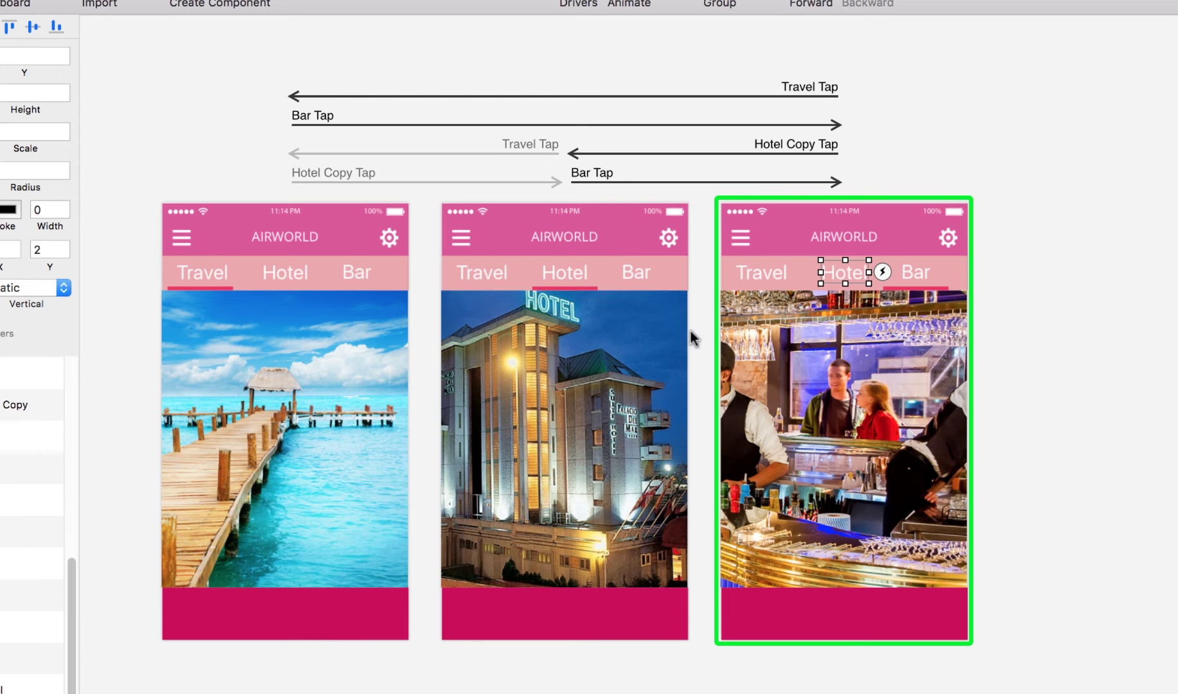
Show the Picture In Picture preview and test the Travel, Hotel and Bar taps
left_click(281, 0)
mouse_move(219, 0)
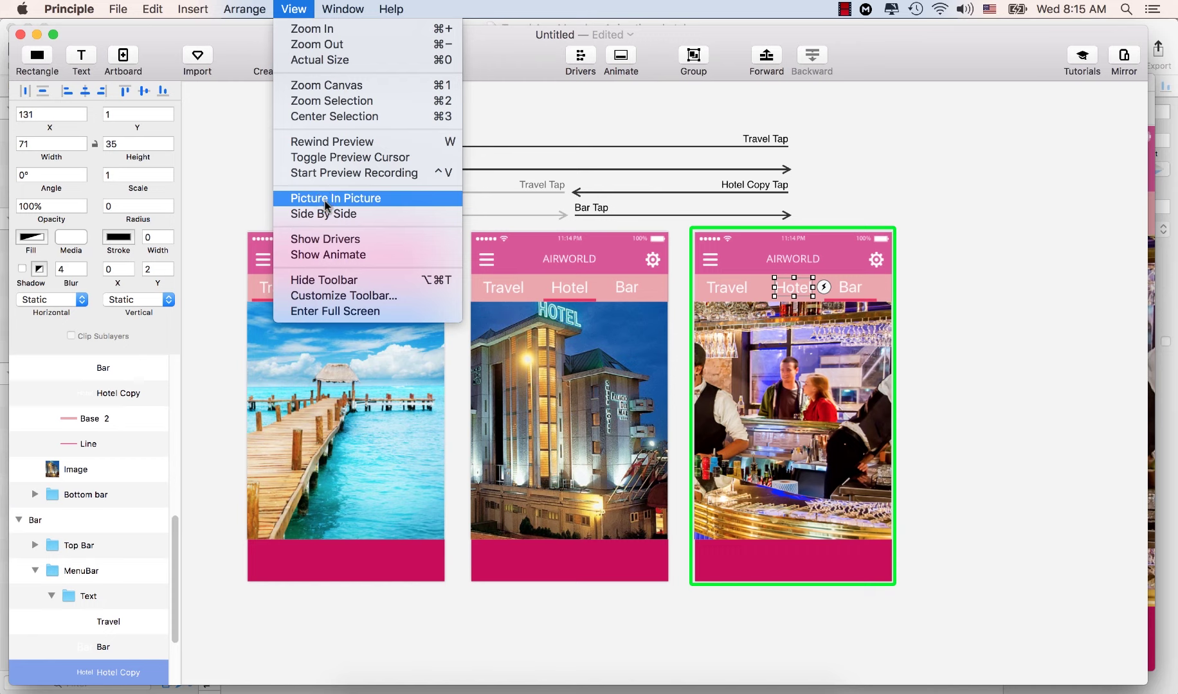
left_click(326, 200)
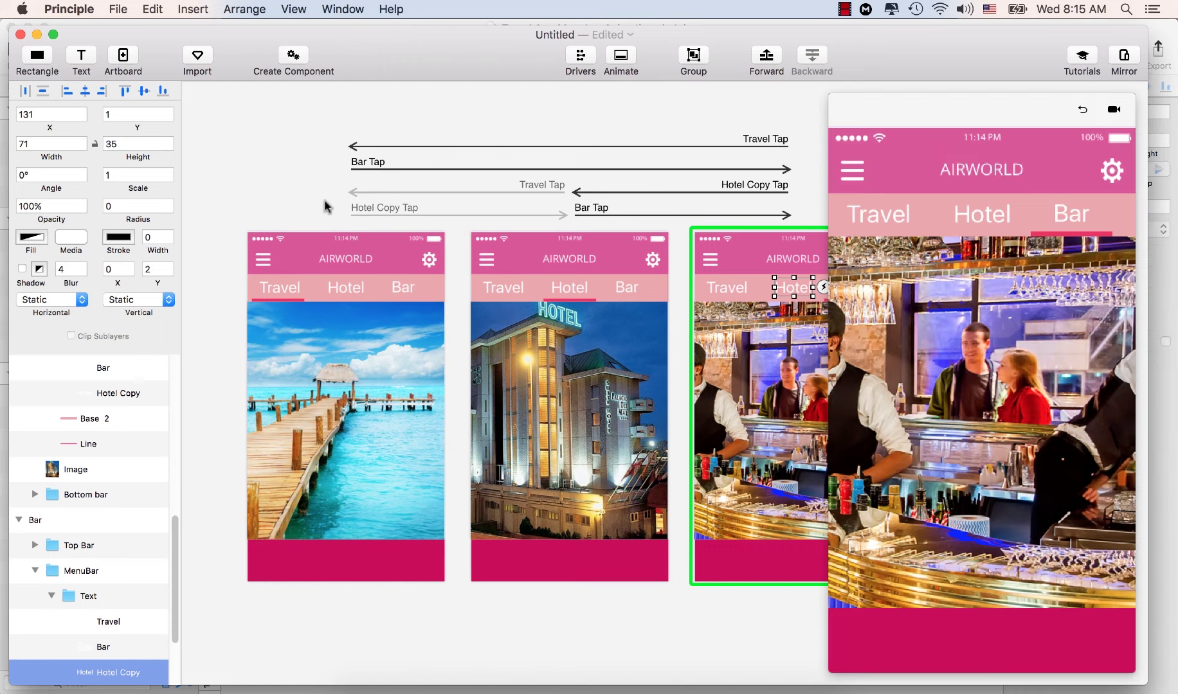
left_click(877, 214)
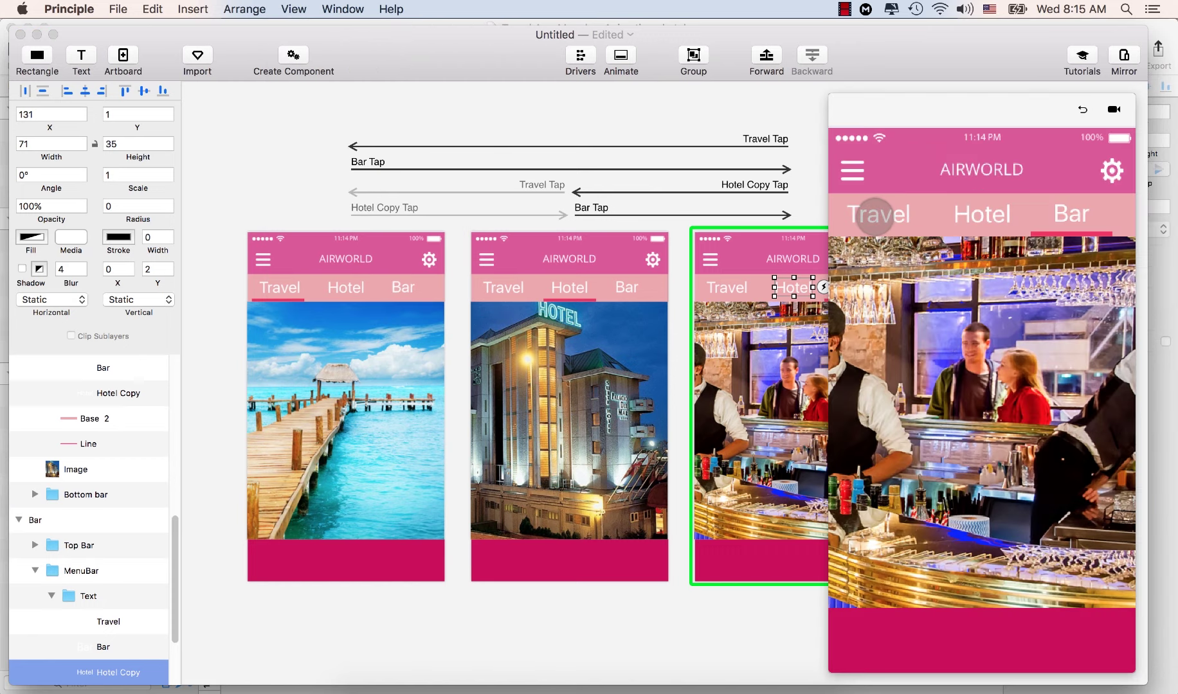
left_click(879, 215)
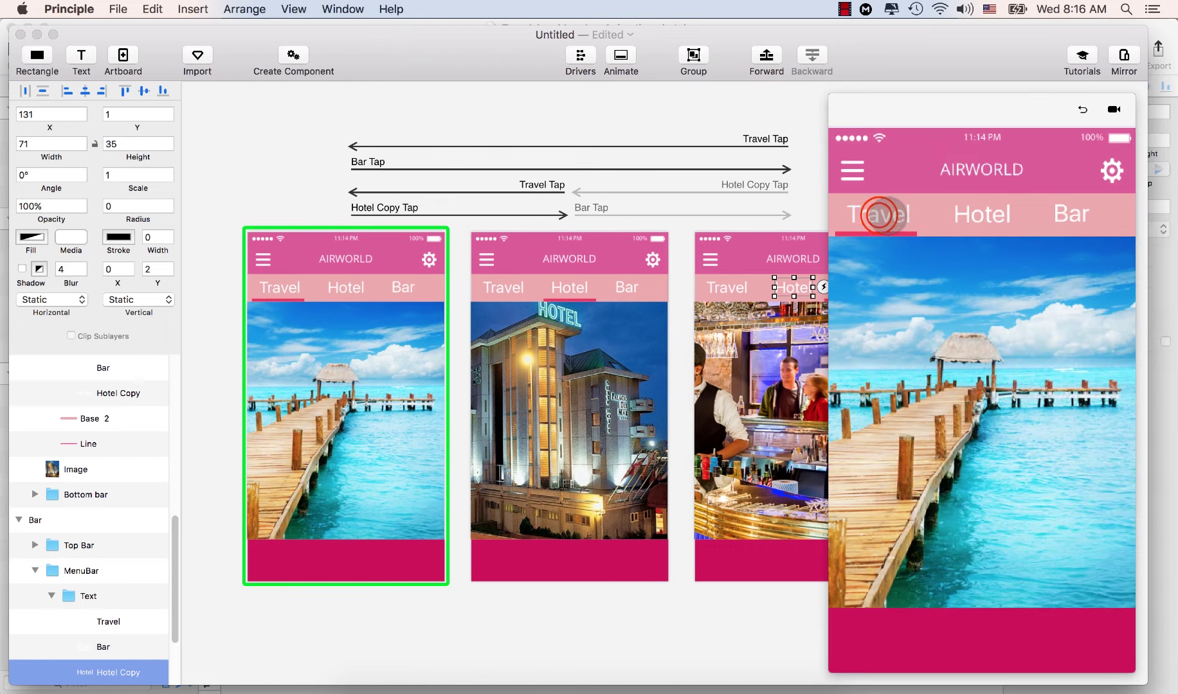
left_click(1082, 110)
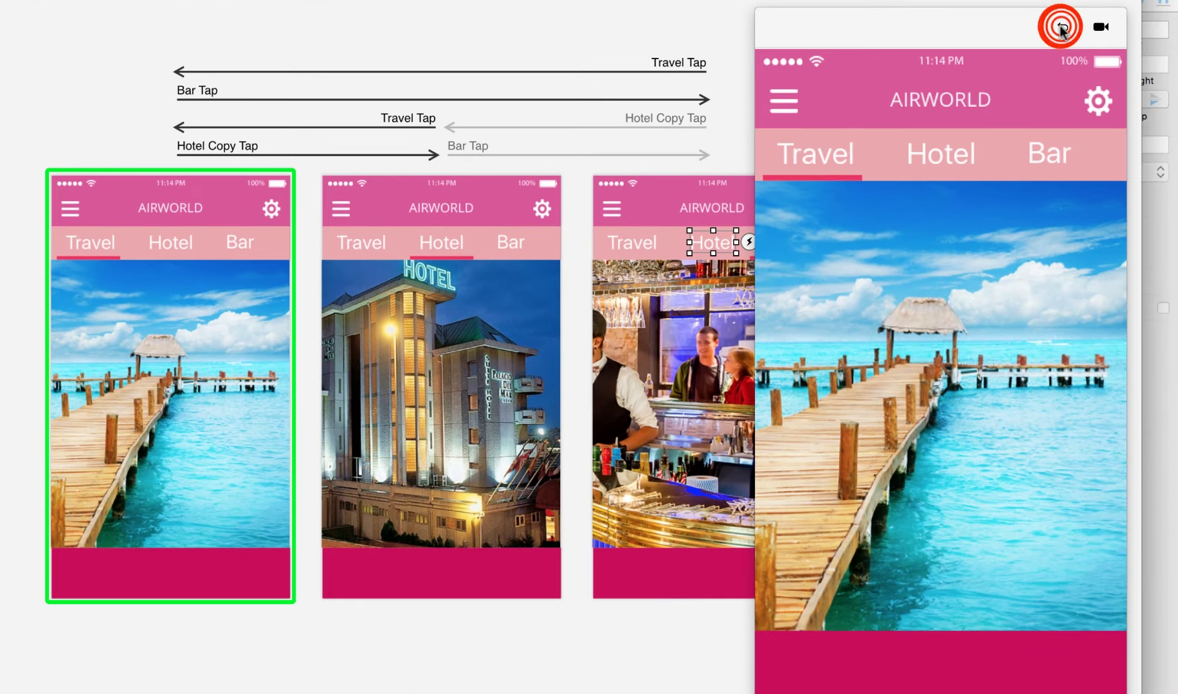
left_click(817, 157)
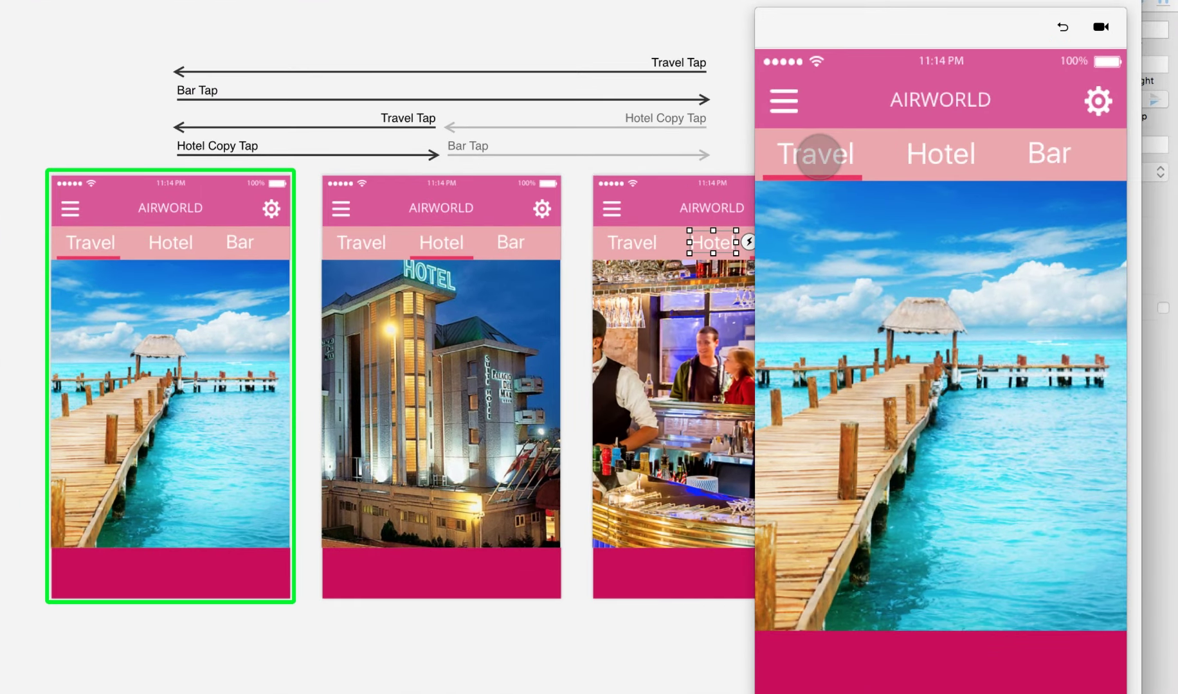
left_click(939, 153)
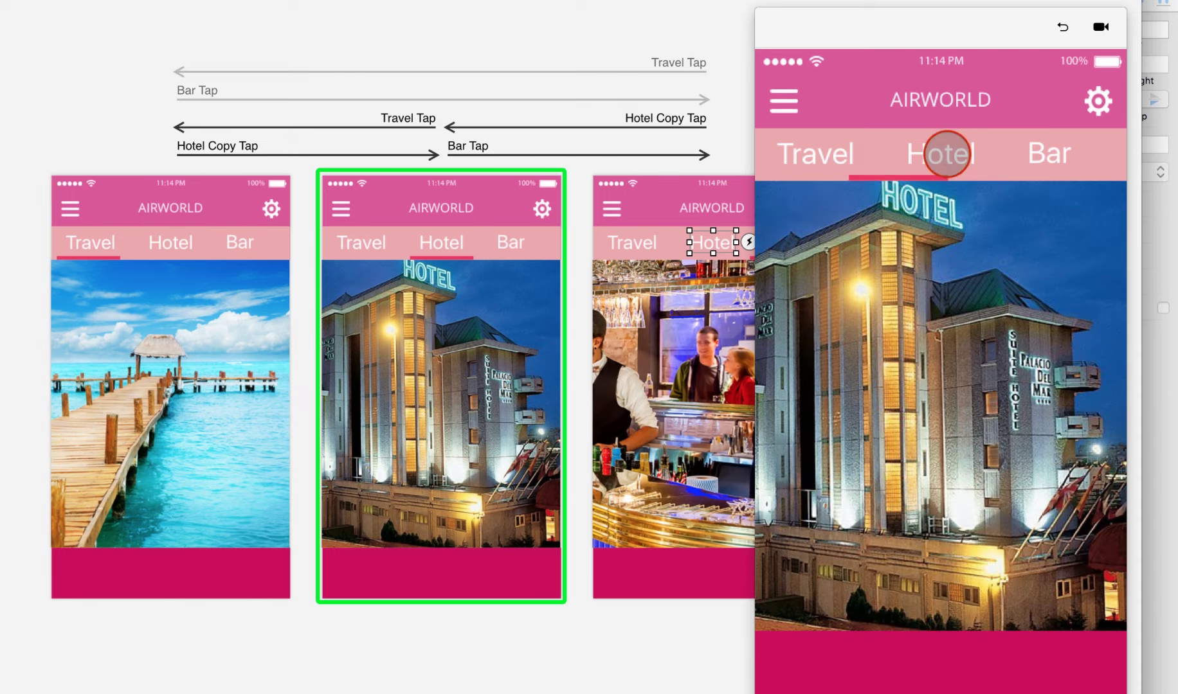
left_click(1046, 155)
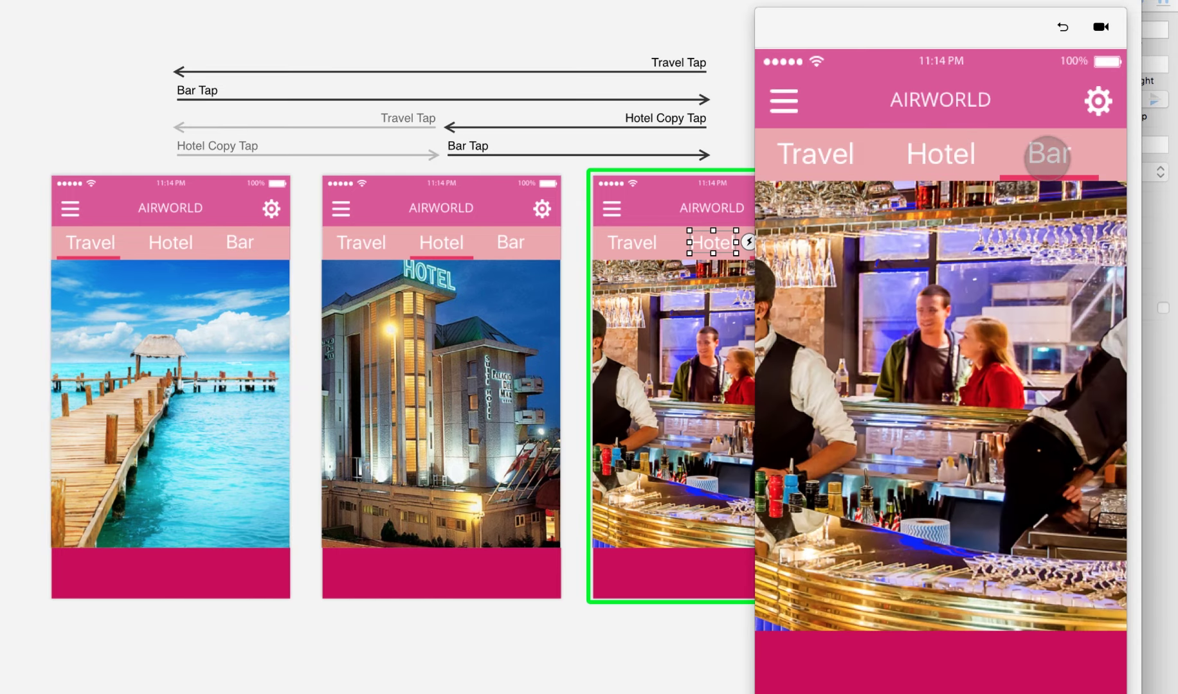
Reposition the preview, retest the Hotel and Travel taps, then close it
left_click_drag(926, 26, 771, 1)
left_click(796, 105)
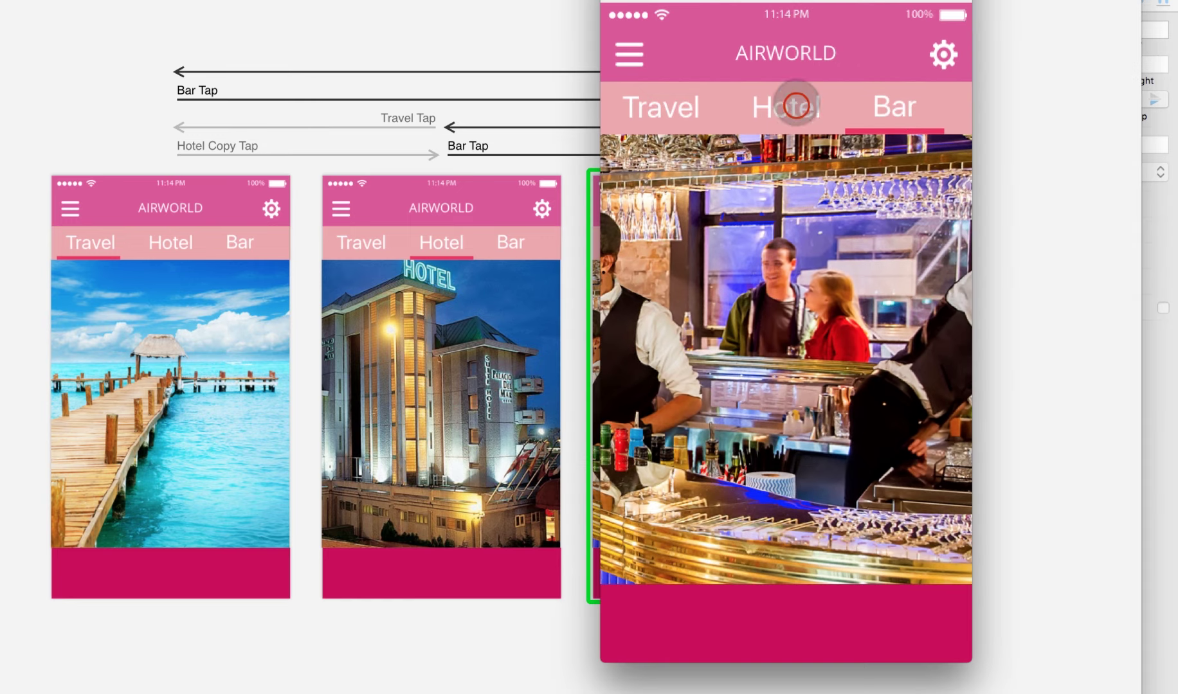
left_click(680, 106)
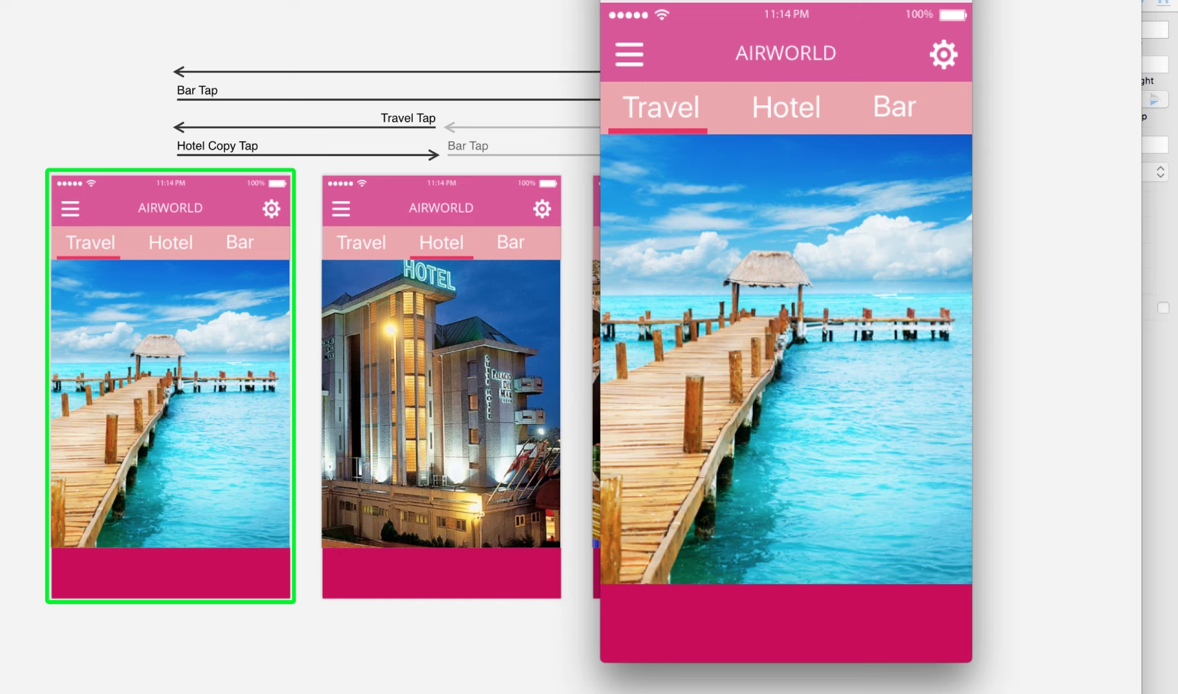
left_click_drag(771, 2, 843, 5)
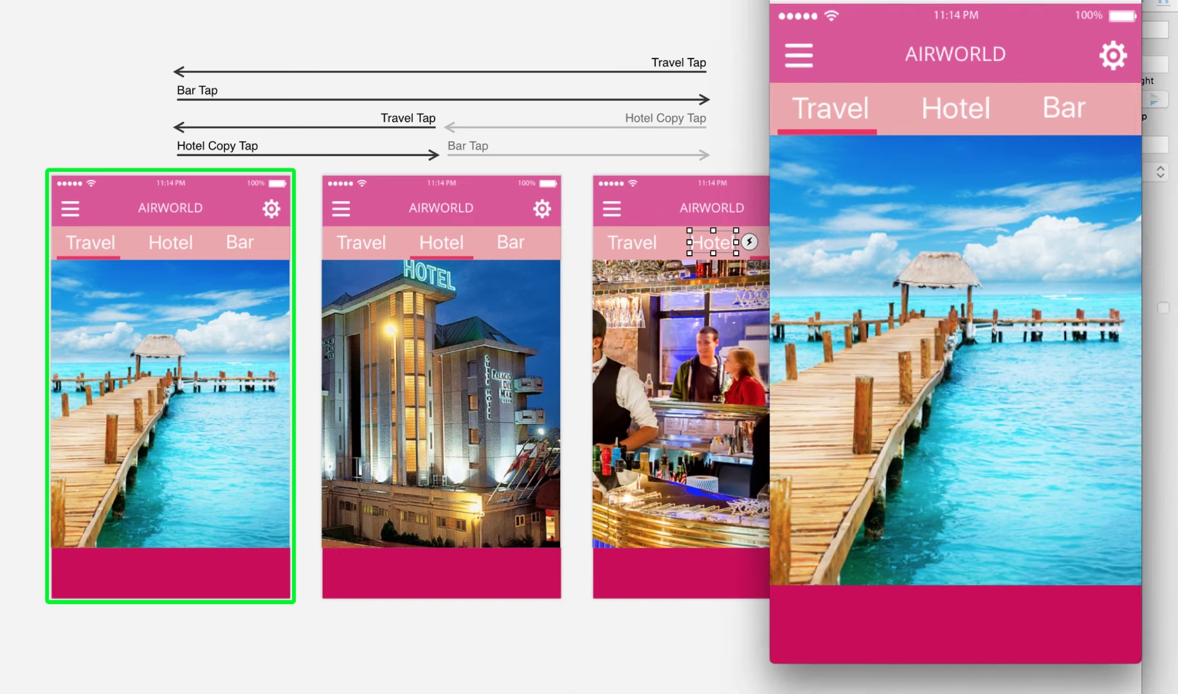
left_click(1140, 171)
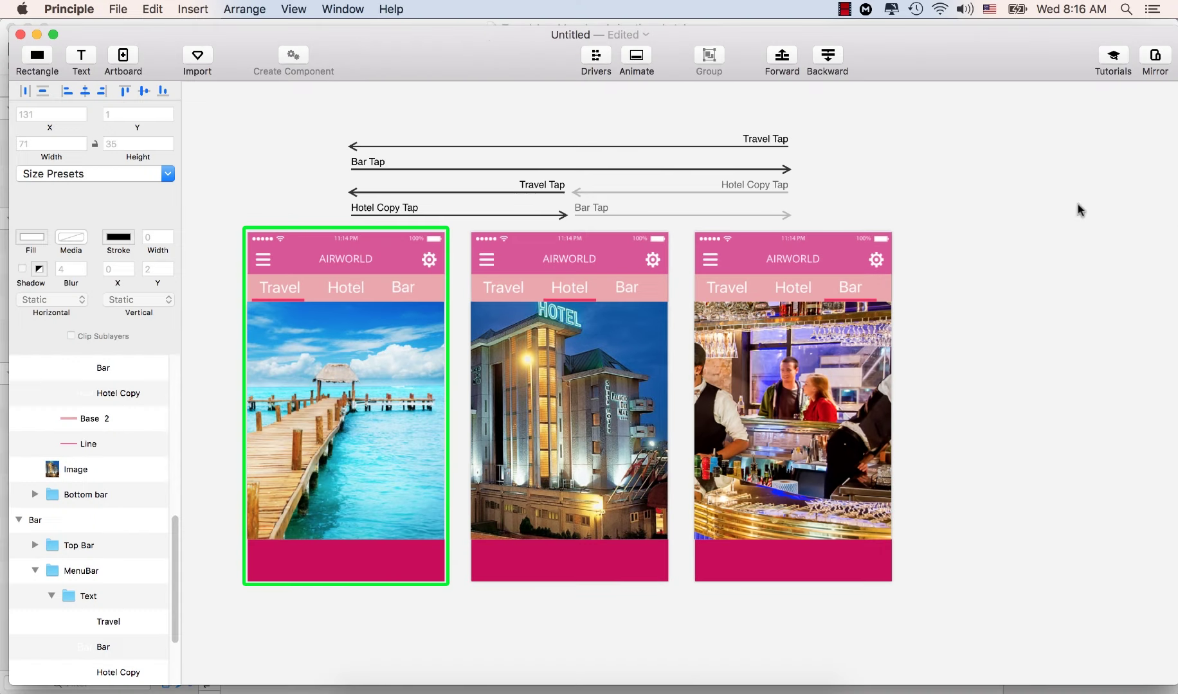
Enlarge the Principle window and reopen the Picture In Picture preview on the right
left_click(329, 31)
left_click_drag(329, 30, 342, 21)
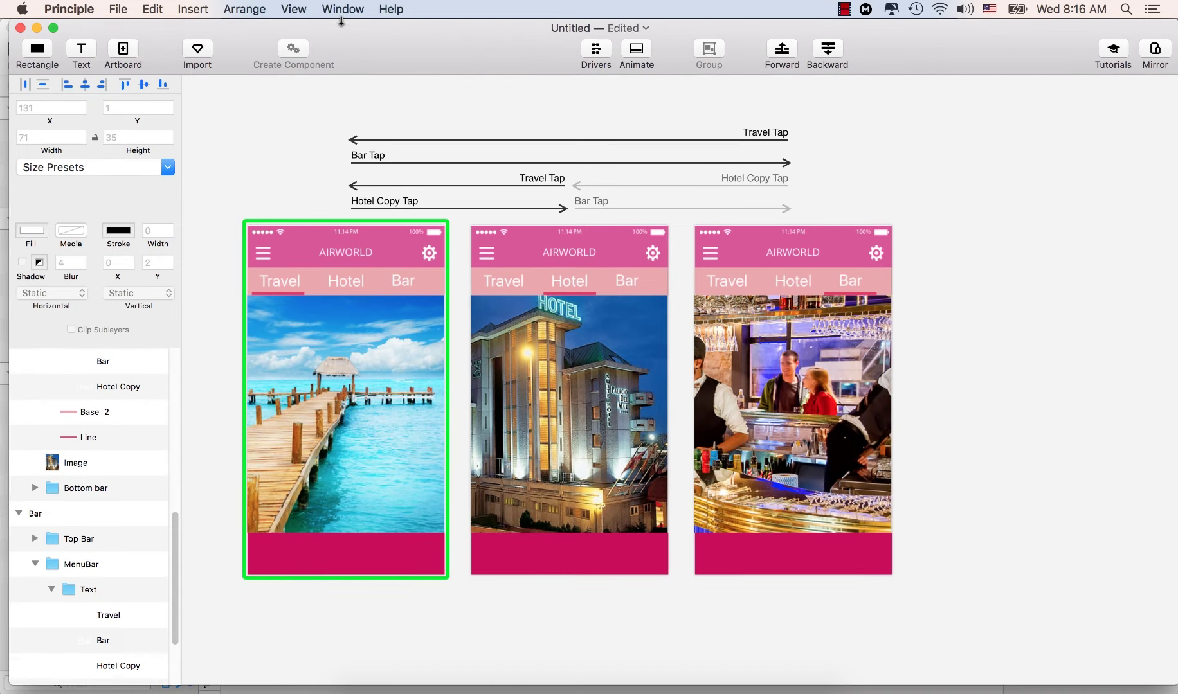
left_click(9, 682)
left_click_drag(6, 683, 3, 690)
left_click(245, 9)
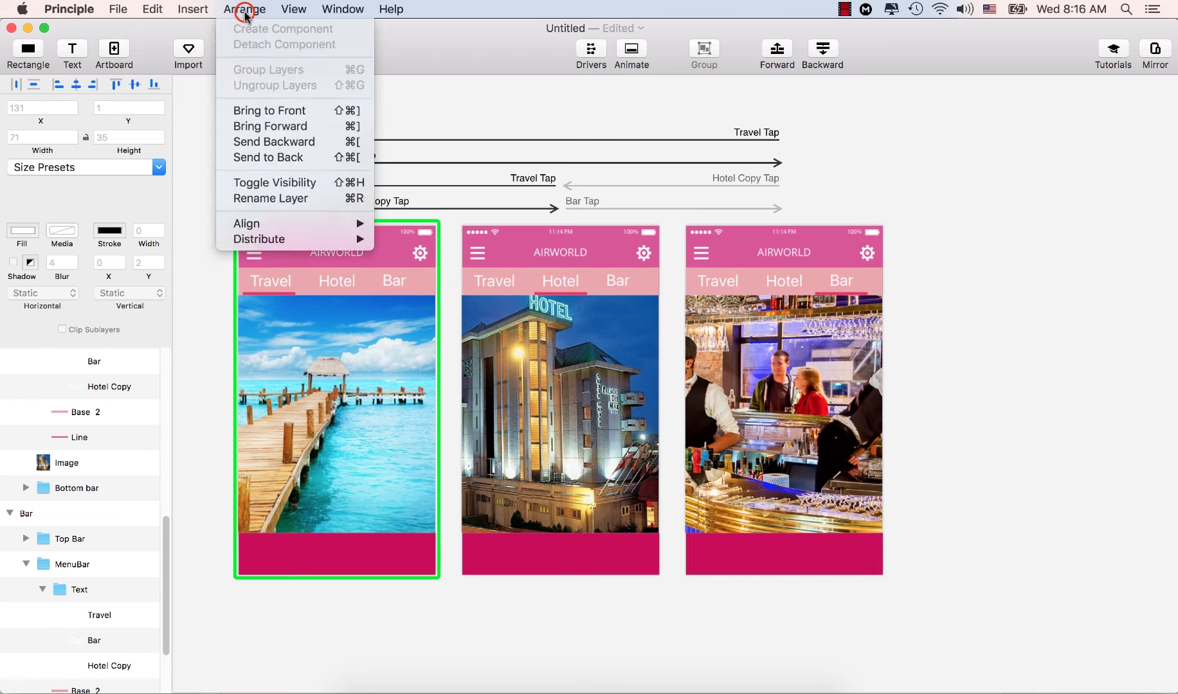
mouse_move(293, 9)
left_click(350, 198)
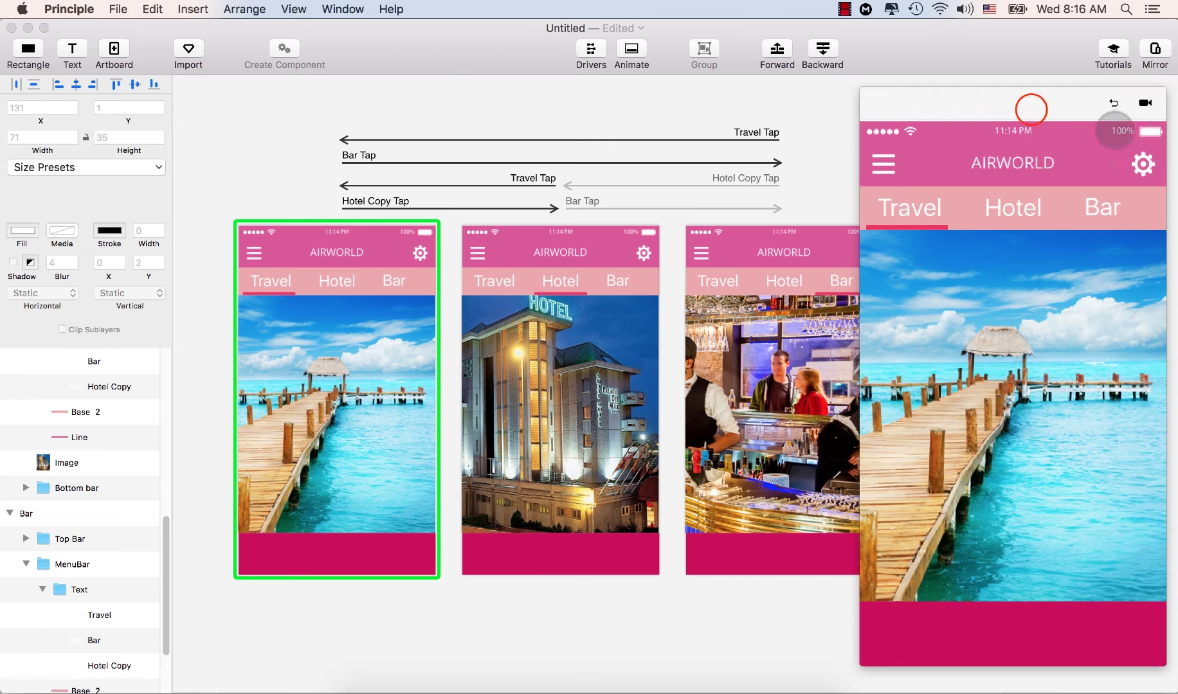
left_click_drag(1031, 109, 1063, 80)
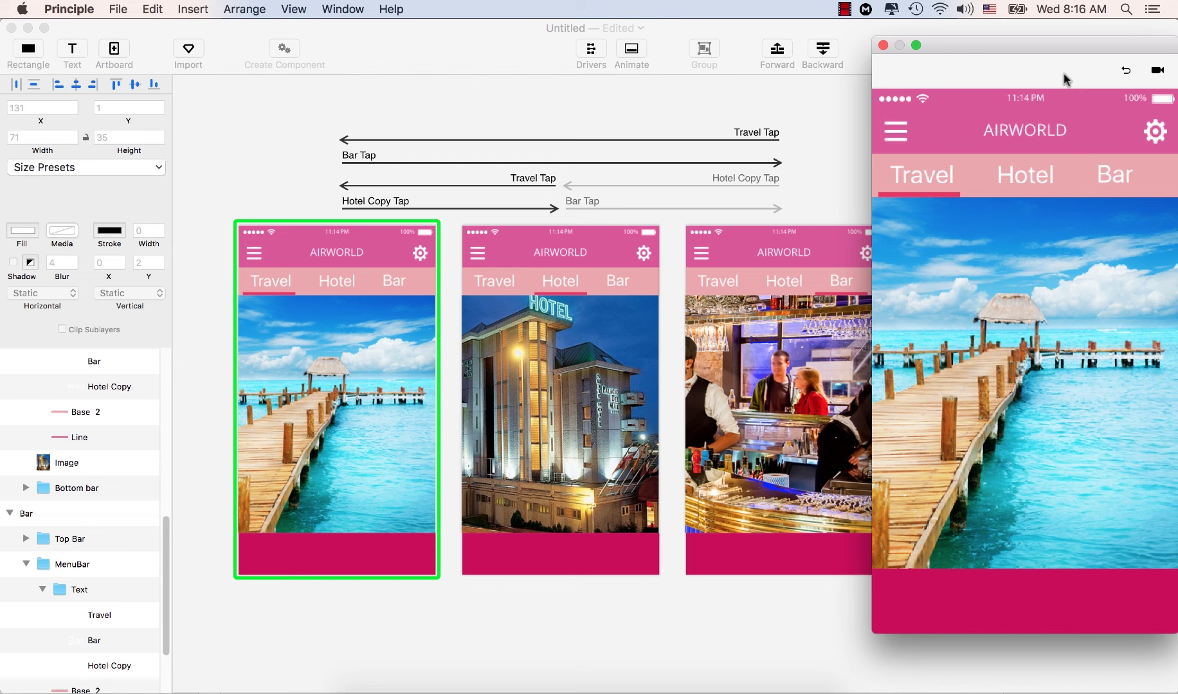
Select the Travel screen's Hotel text and show the Hotel Copy Tap animation timeline
left_click(576, 301)
left_click(289, 283)
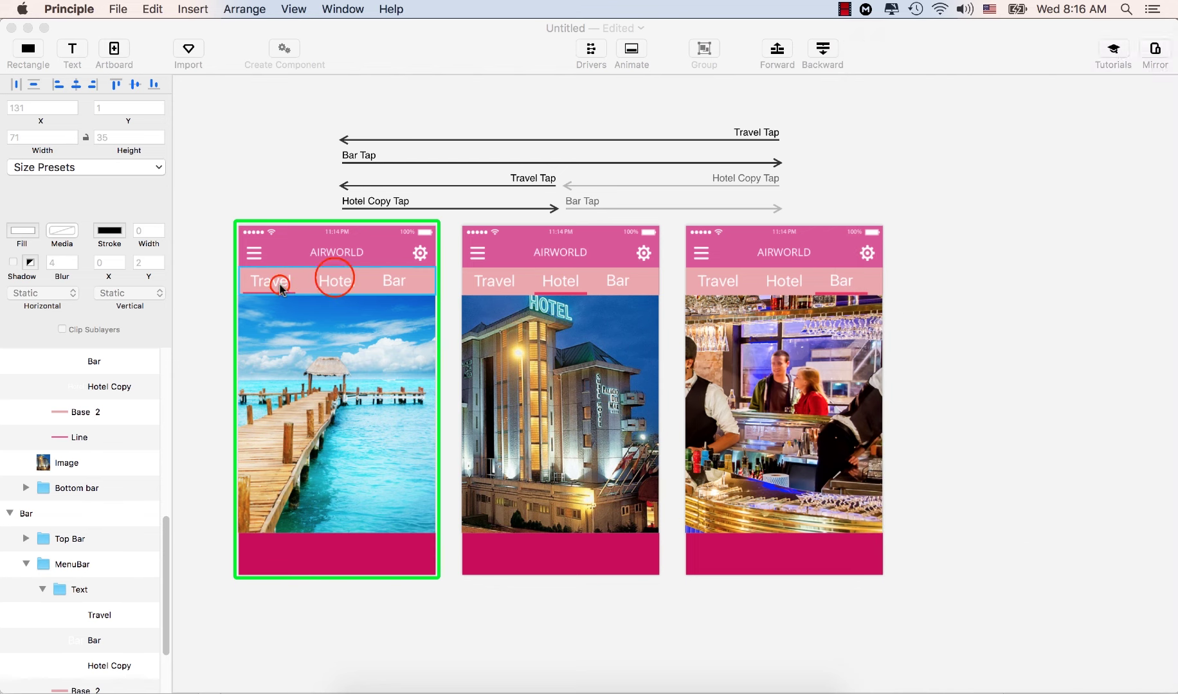
left_click(343, 283)
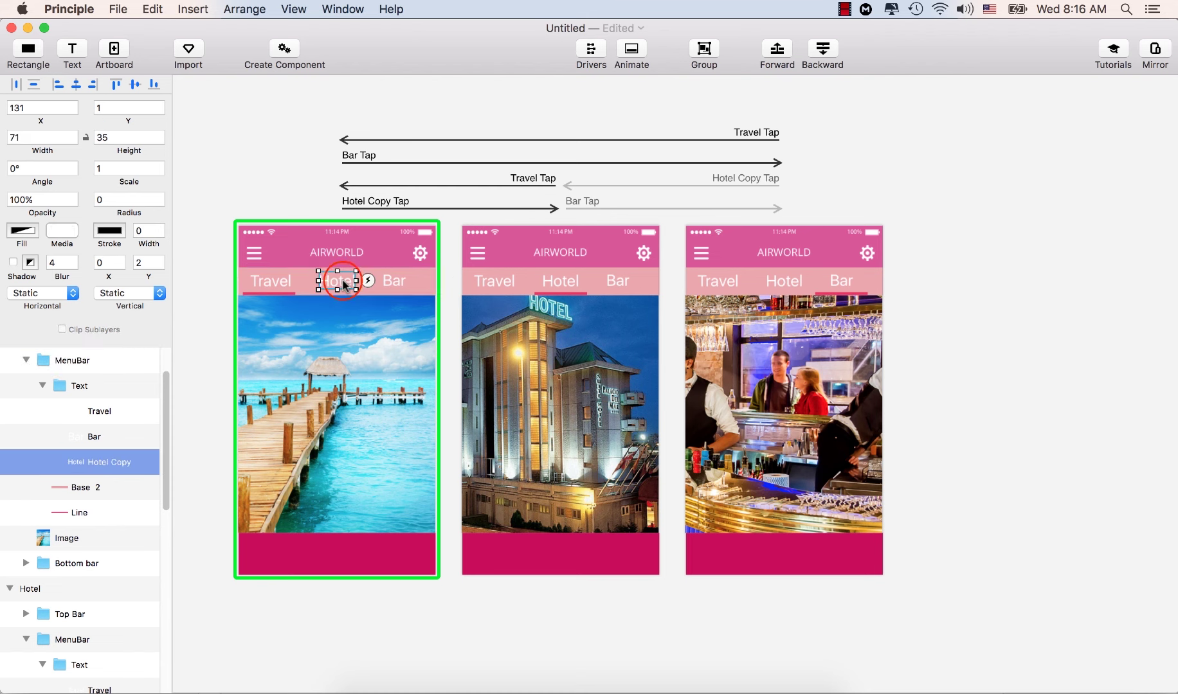
left_click(401, 203)
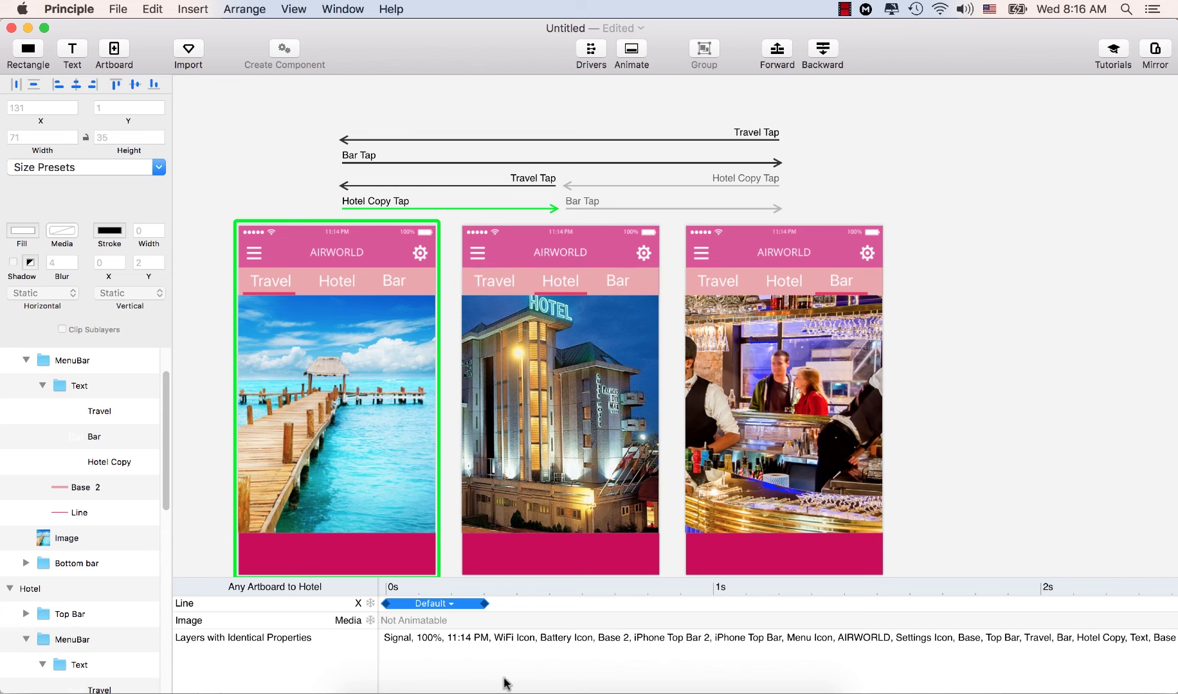
Drag the X animation's end out to about 0.94 s and reopen the live preview
left_click(633, 50)
left_click(633, 50)
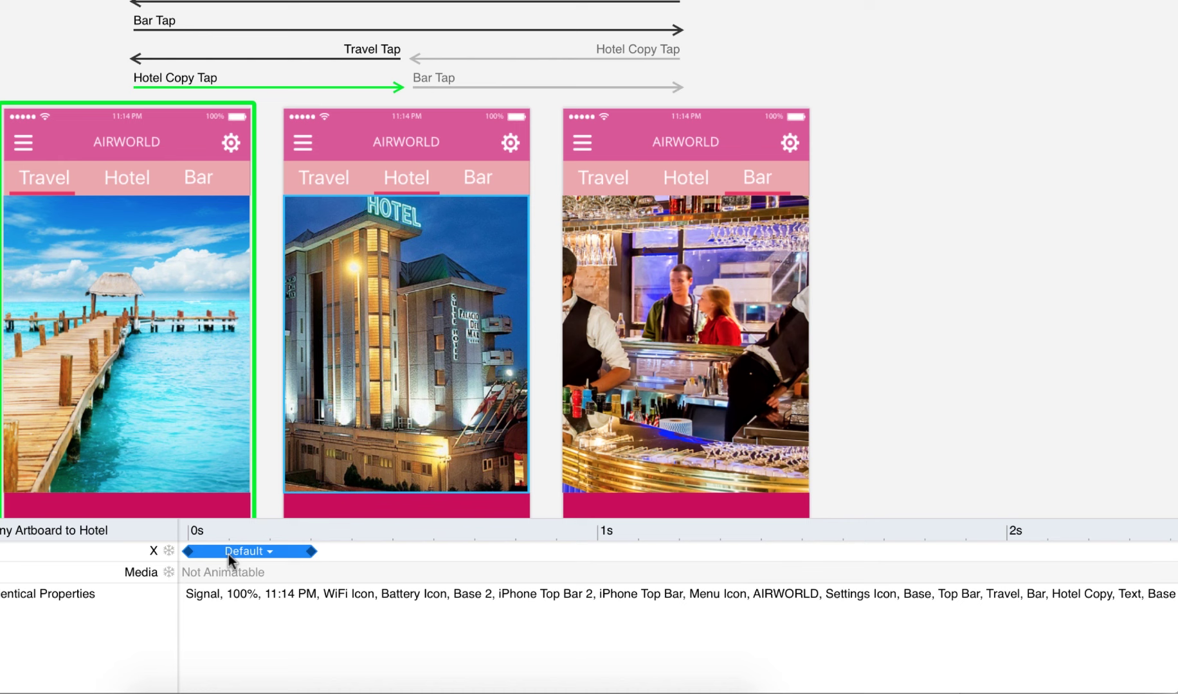
left_click(313, 551)
left_click_drag(312, 555, 603, 558)
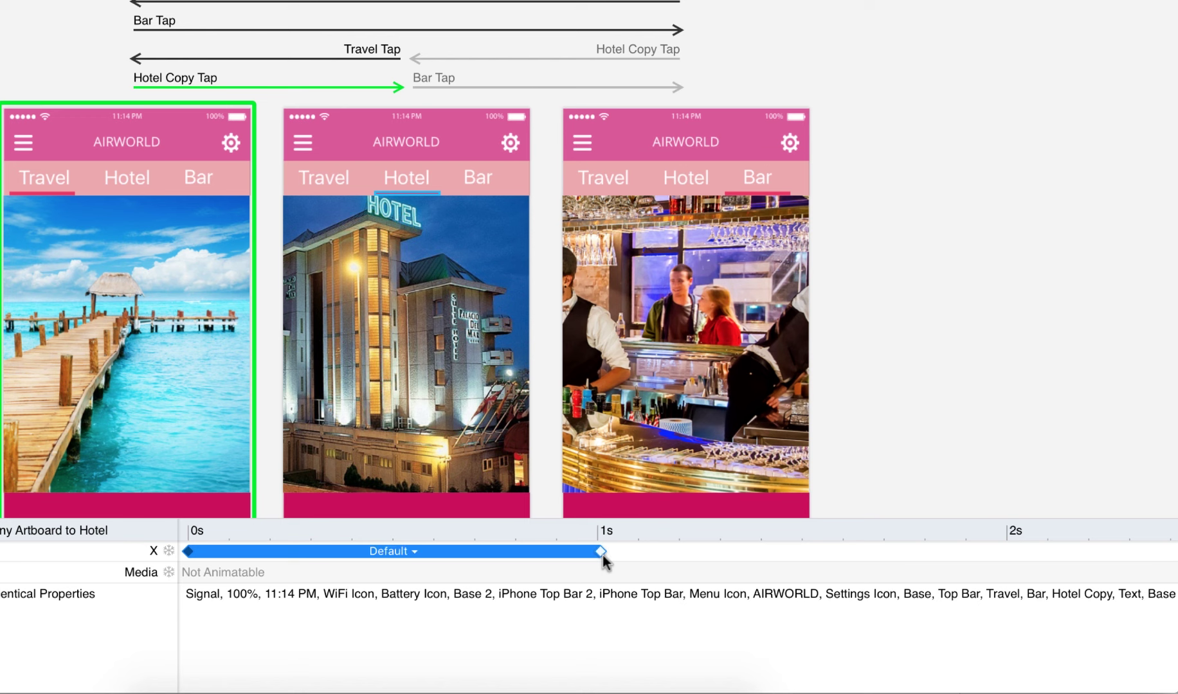
left_click_drag(96, 0, 143, 76)
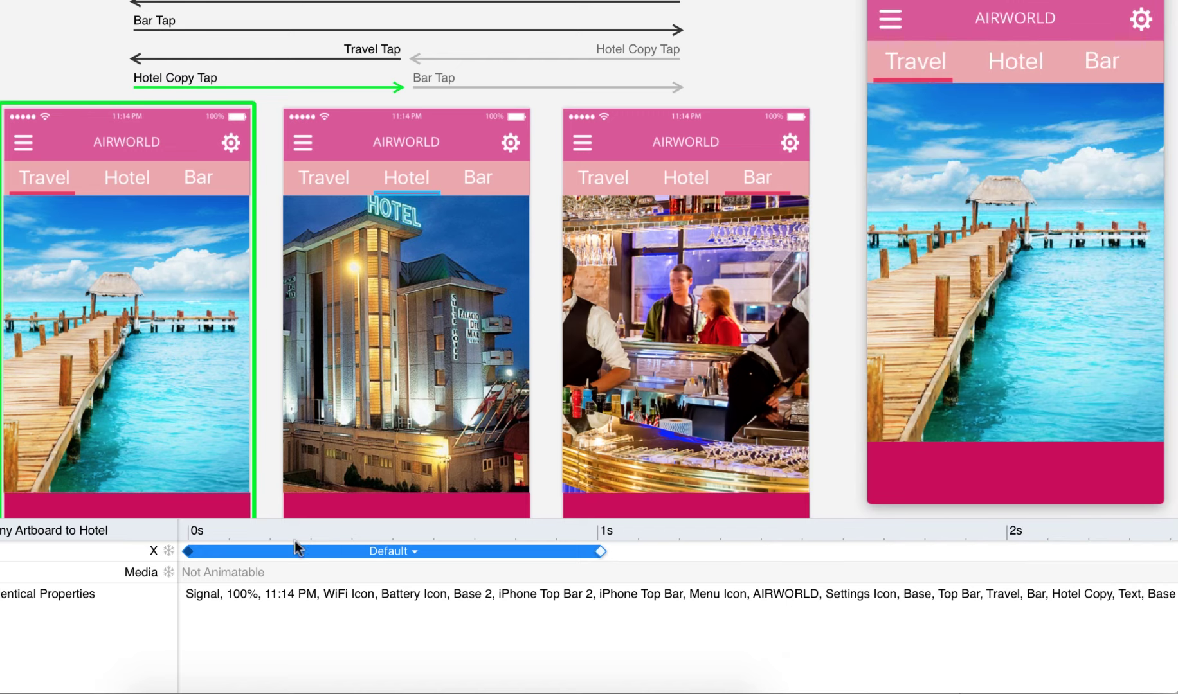
Test the Hotel and Travel taps in preview, then stretch the X animation to 2 s
left_click(1019, 59)
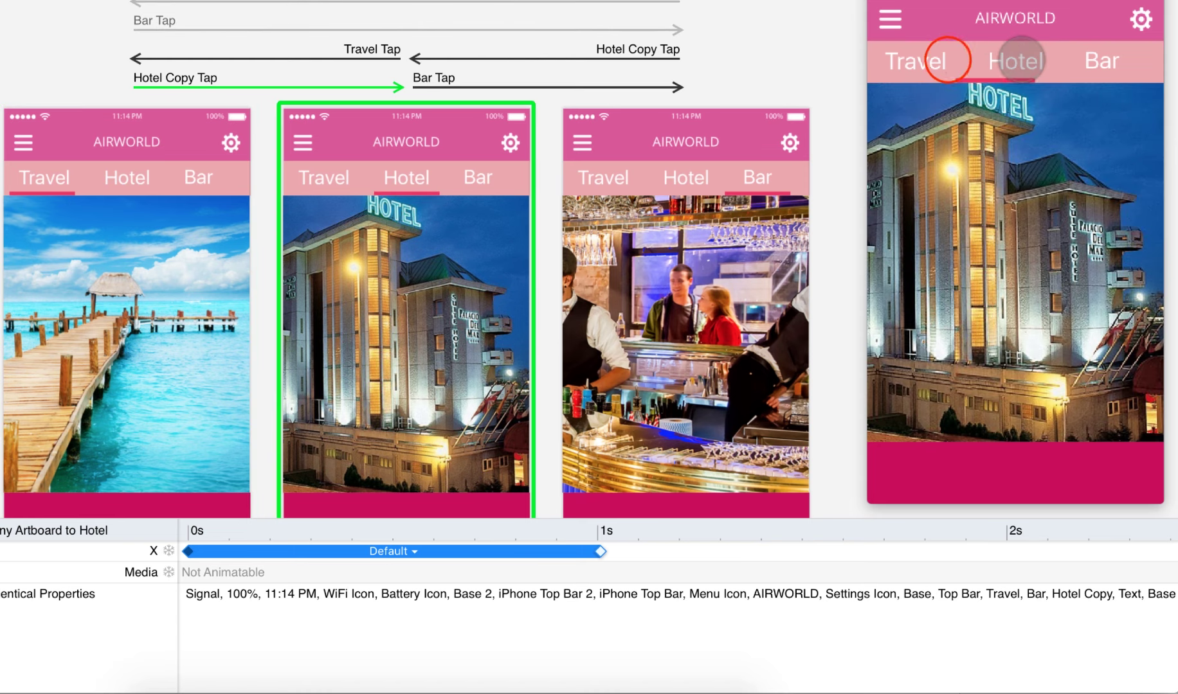
left_click(926, 60)
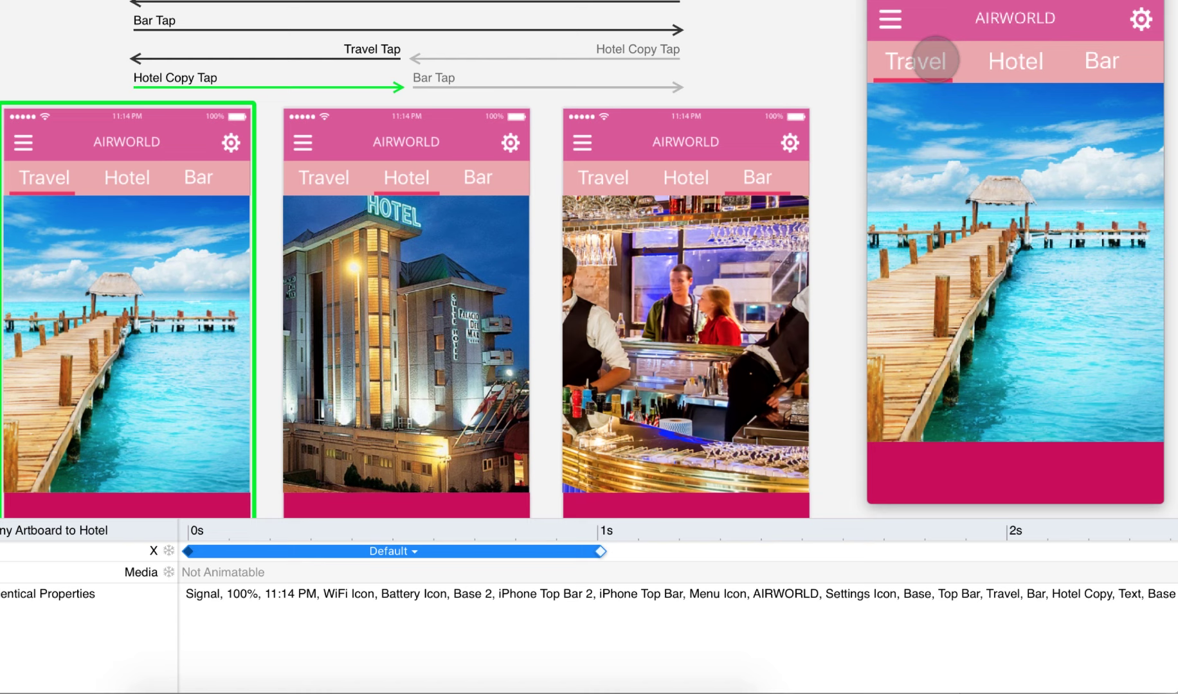
left_click(1025, 62)
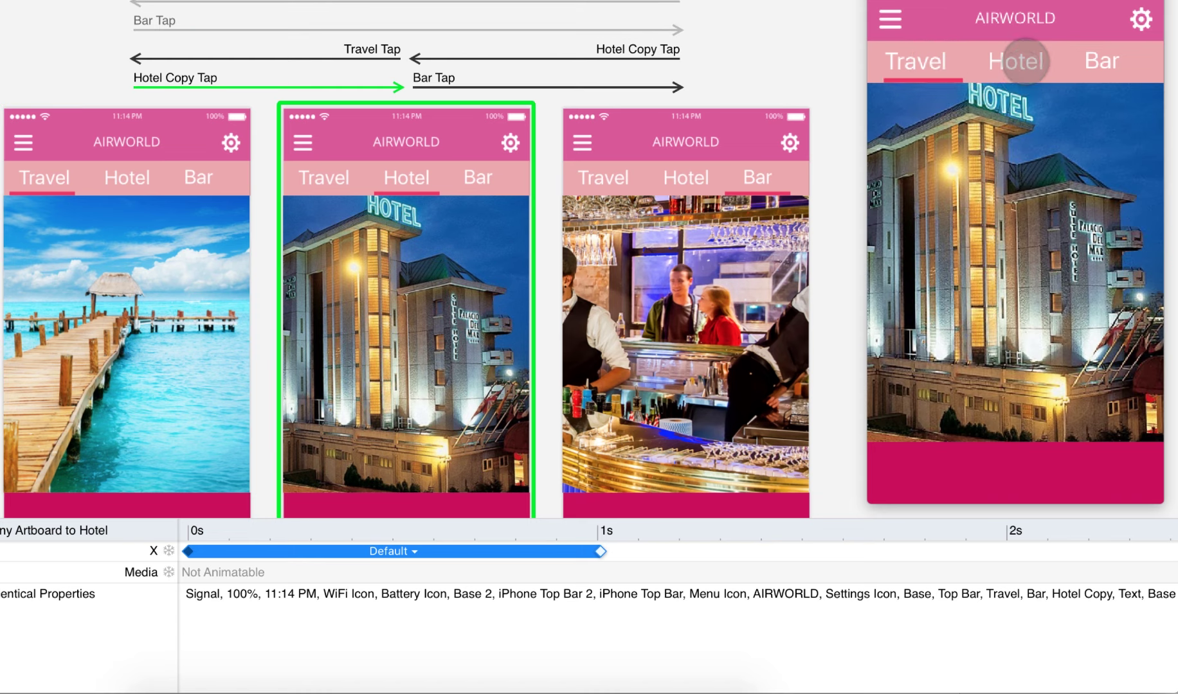
left_click(900, 61)
left_click(1006, 61)
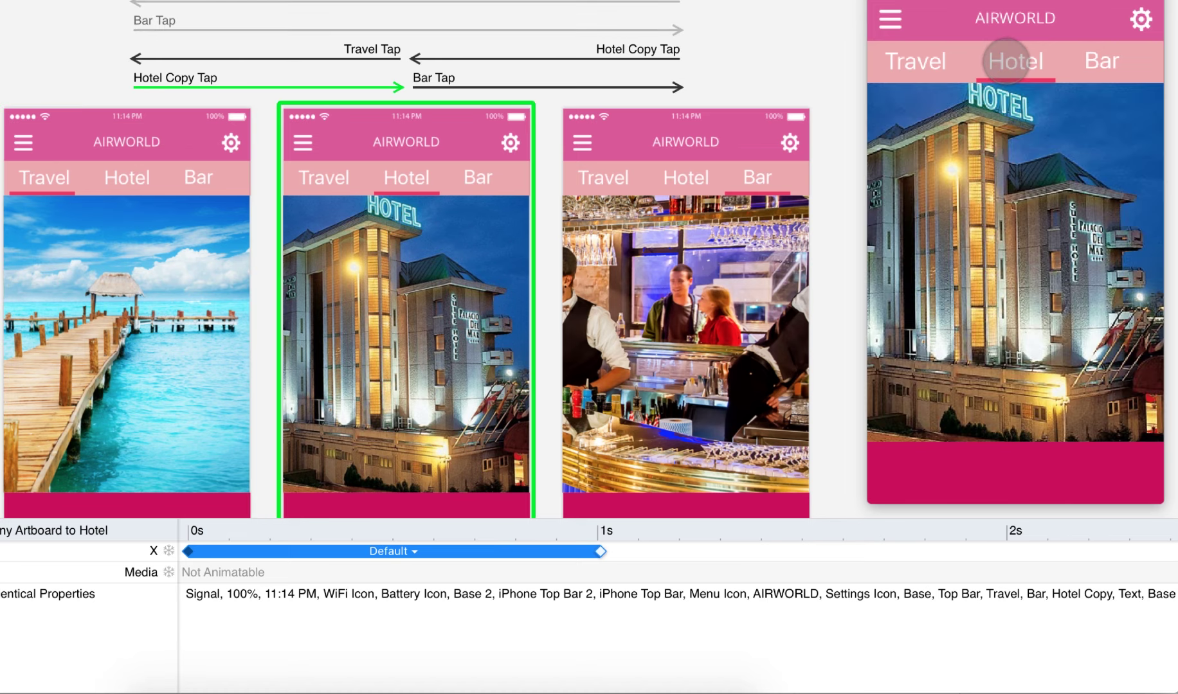
left_click_drag(600, 551, 1017, 552)
Retest the slower Hotel transition and show the Default easing curve (0.25, 0.1, 0.25, 1)
left_click(926, 65)
left_click(1018, 59)
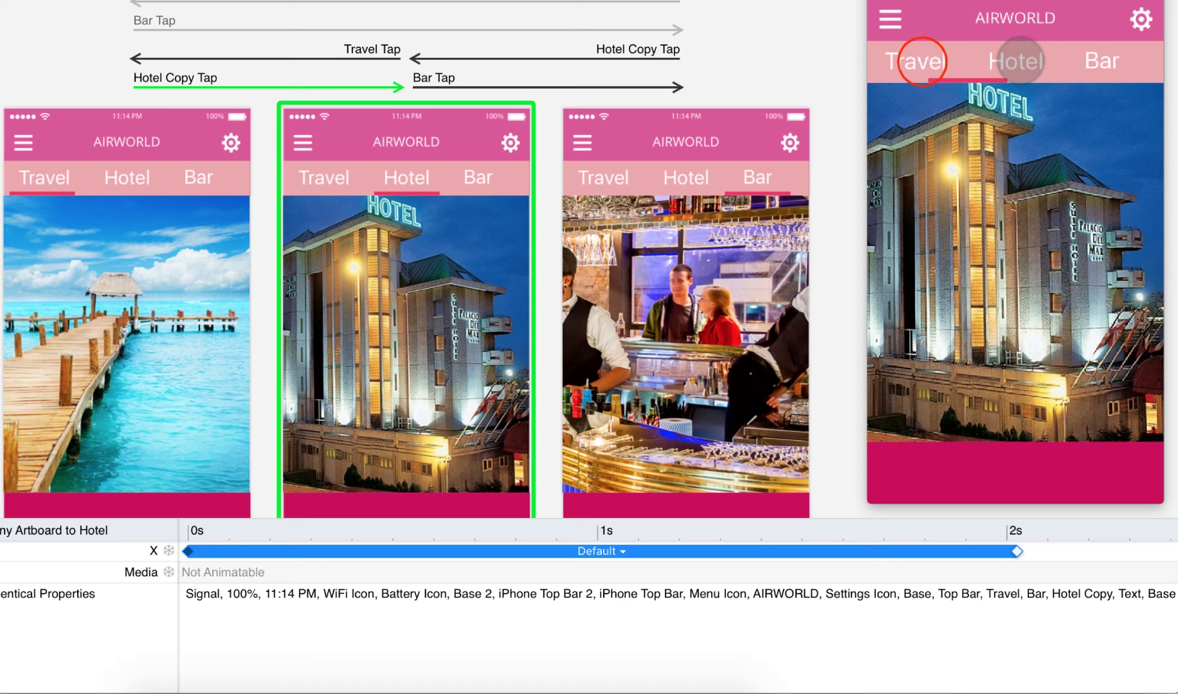
left_click(922, 61)
left_click(1031, 59)
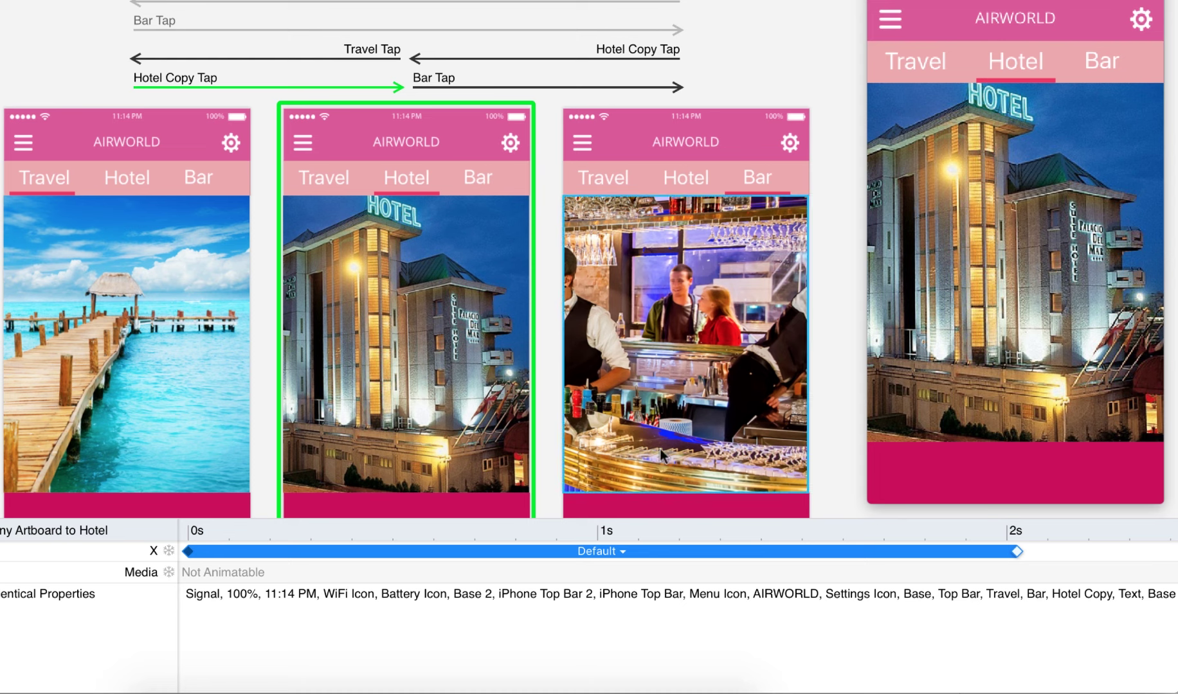
left_click(620, 551)
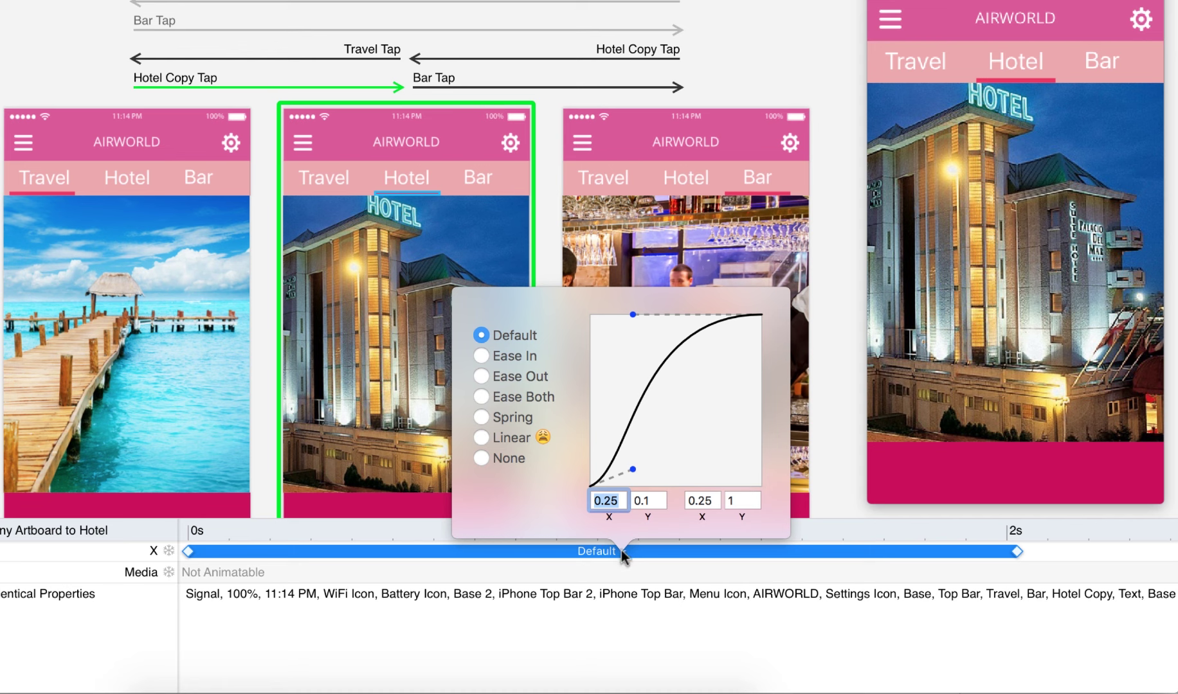
Try Ease In on the X animation and test the Travel-to-Hotel switch in preview
left_click(481, 355)
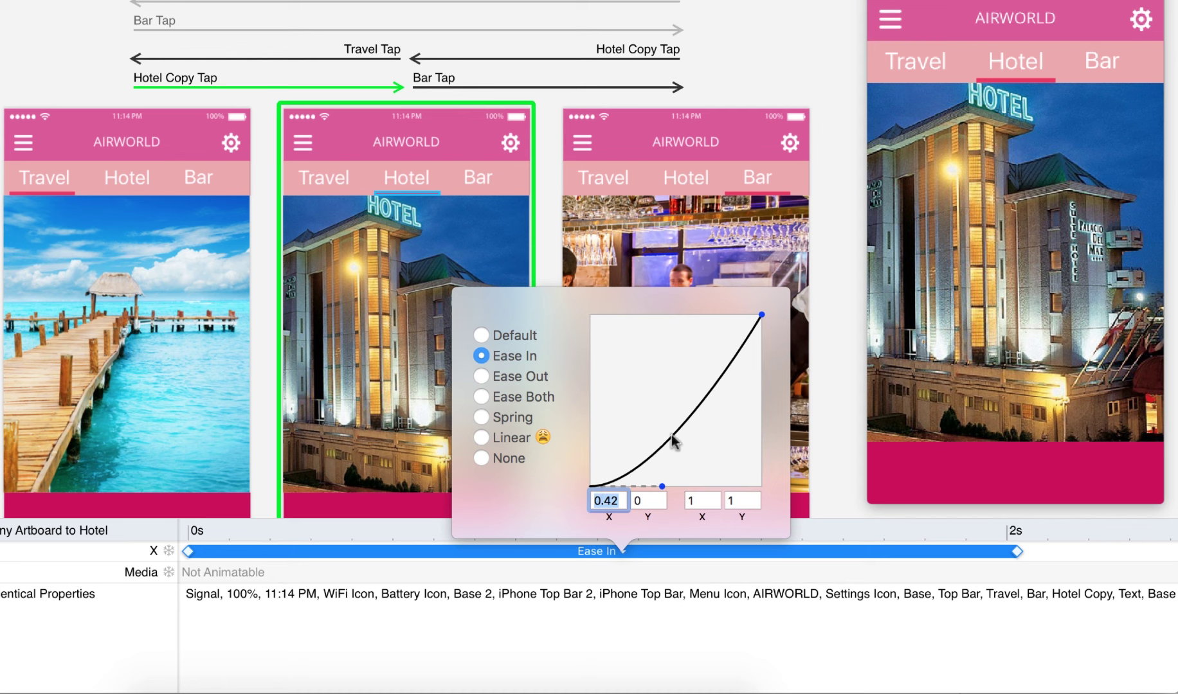
left_click(934, 74)
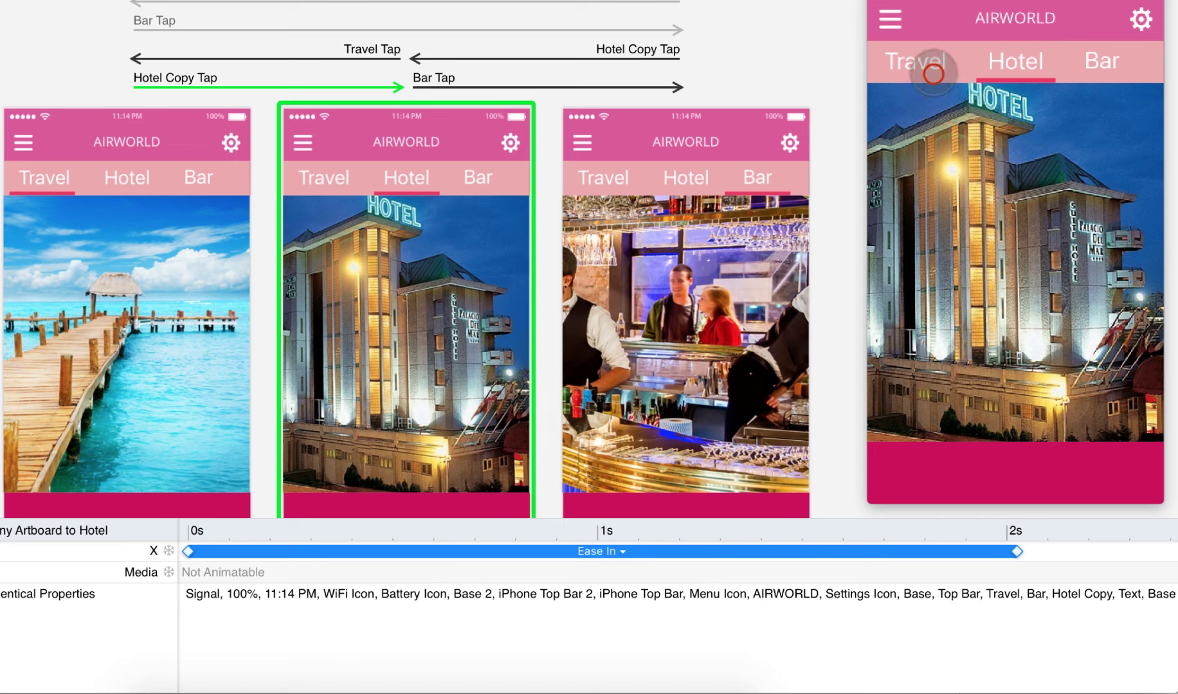
left_click(1017, 56)
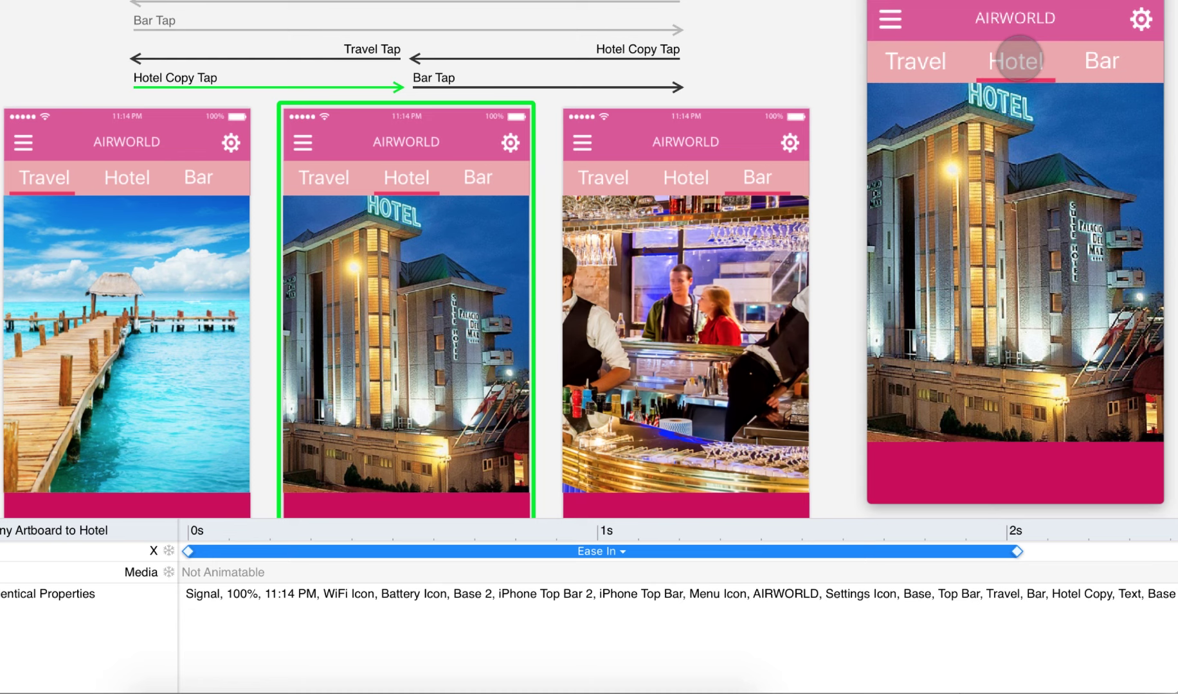
Switch the X animation to Ease Out and test Travel and Hotel in preview
left_click(619, 553)
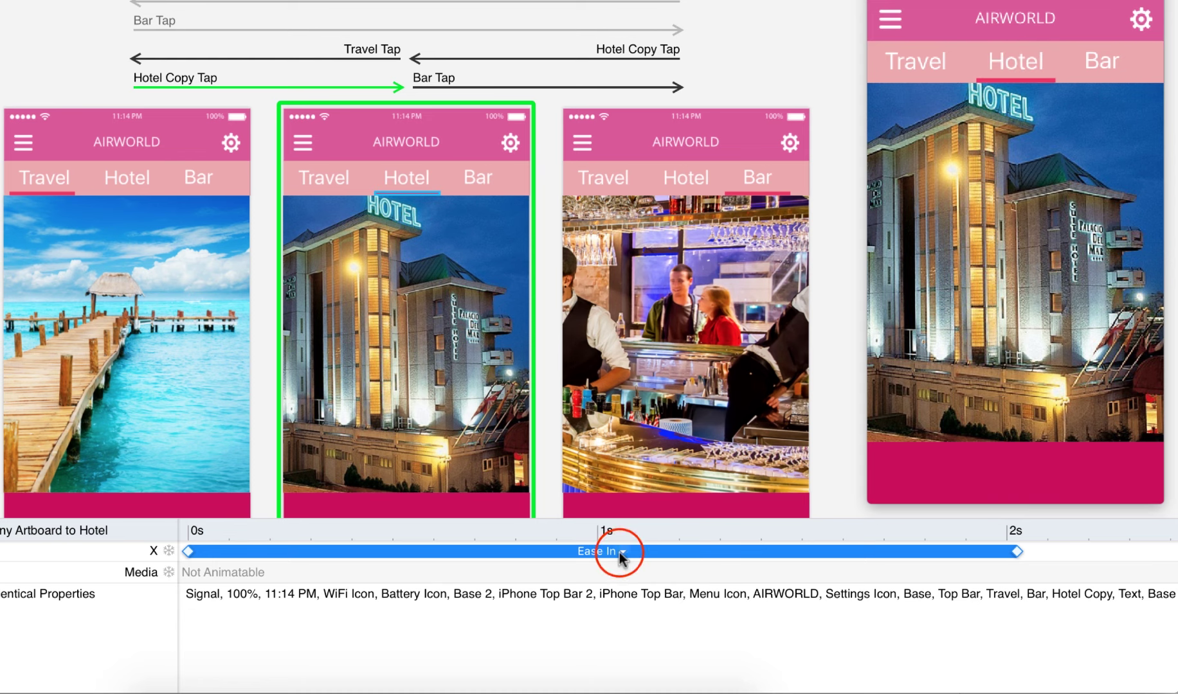
left_click(481, 378)
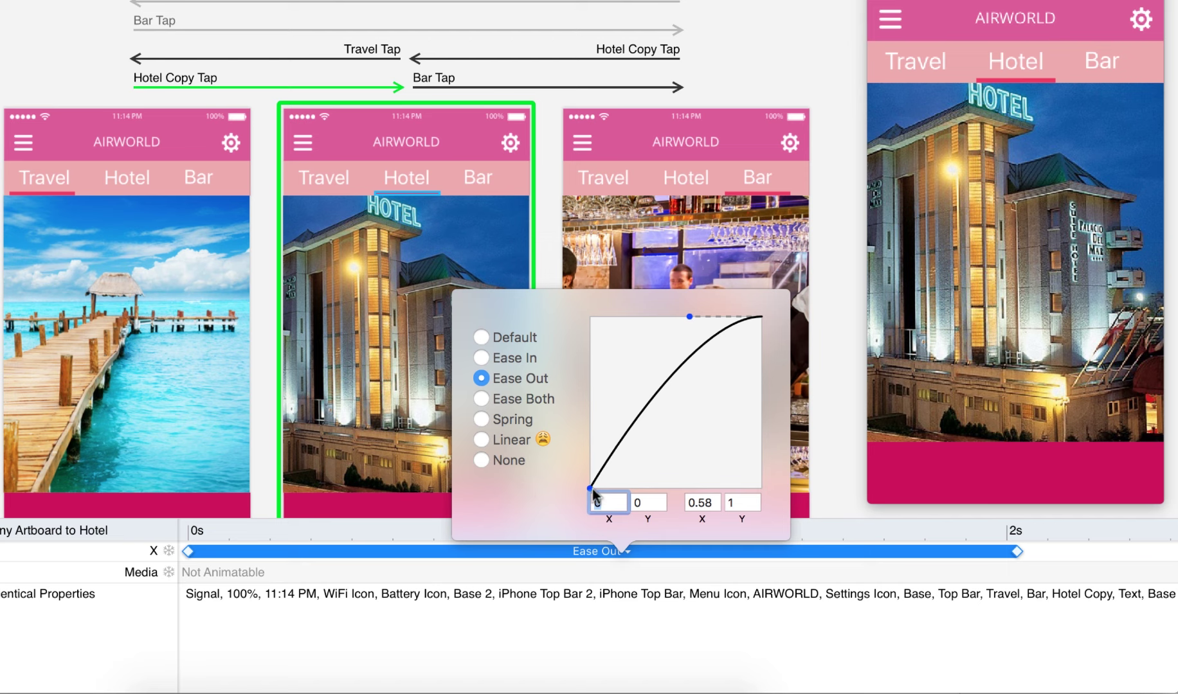
left_click(958, 235)
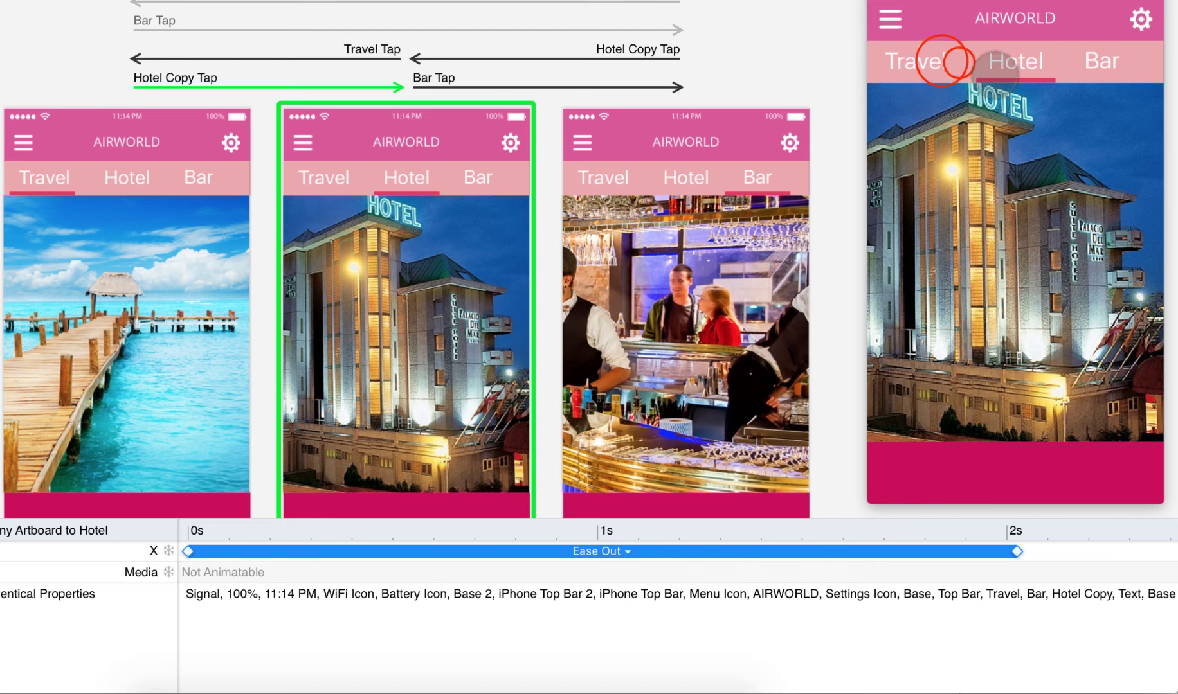
left_click(945, 61)
left_click(1019, 54)
left_click(1018, 54)
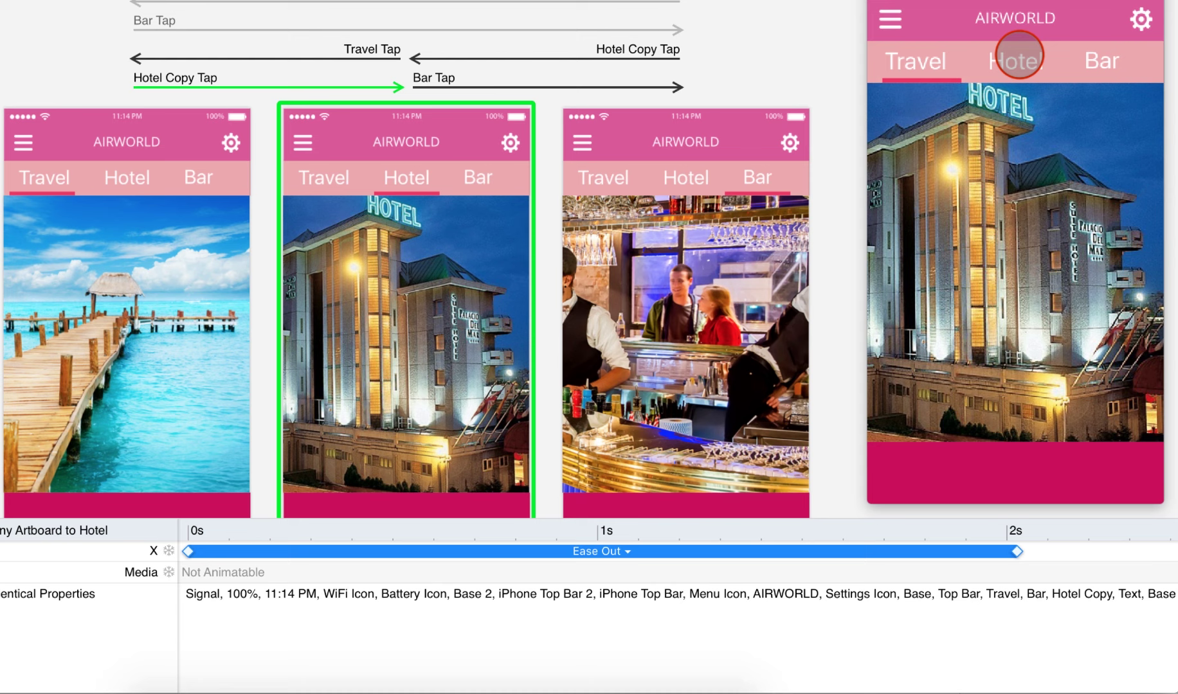
Apply Ease Both (0.42, 0, 0.58, 1) and replay the Travel–Hotel switch in preview
left_click(627, 551)
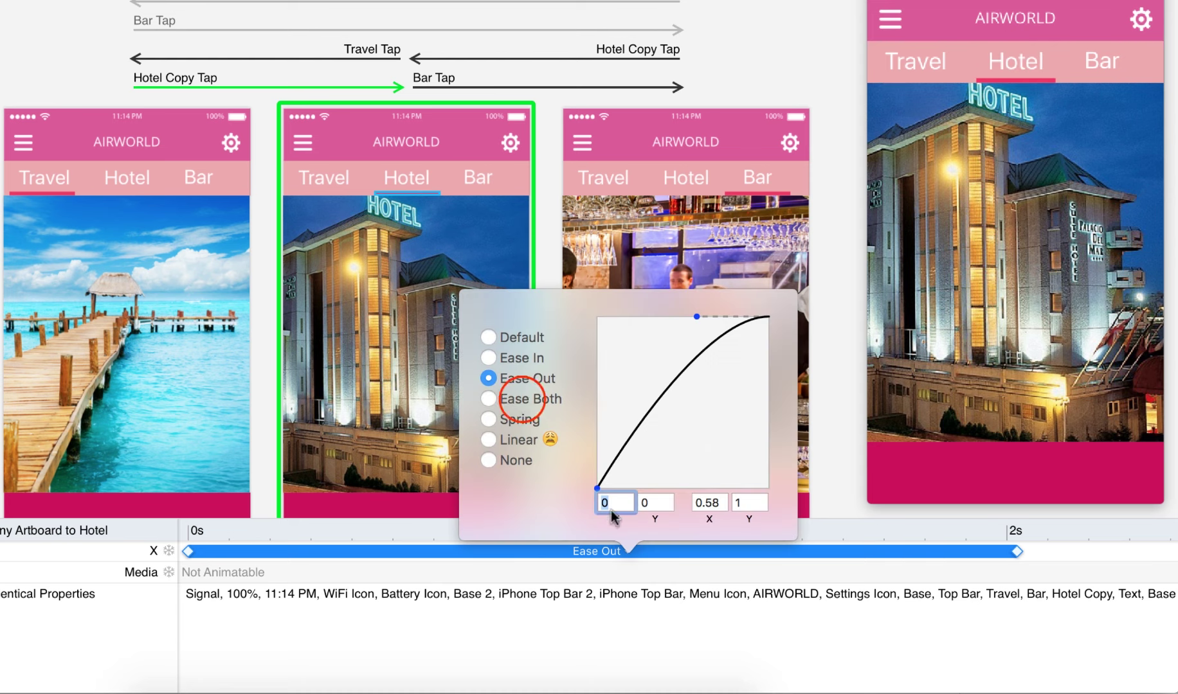
left_click(525, 401)
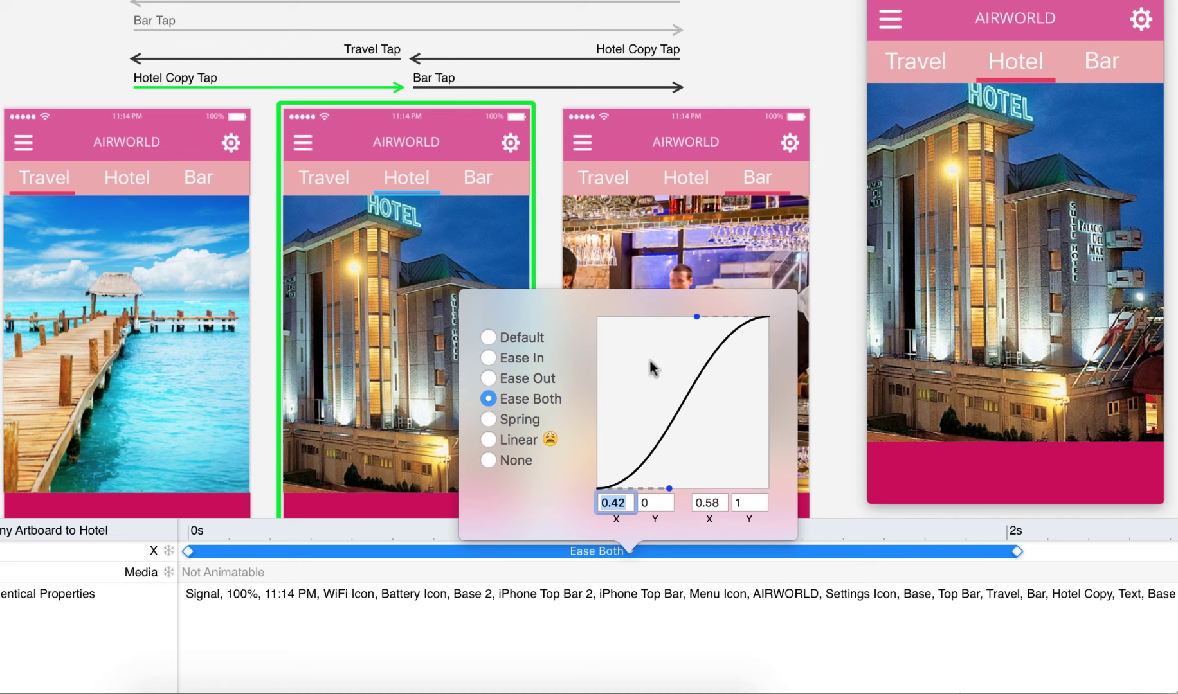
key("Escape")
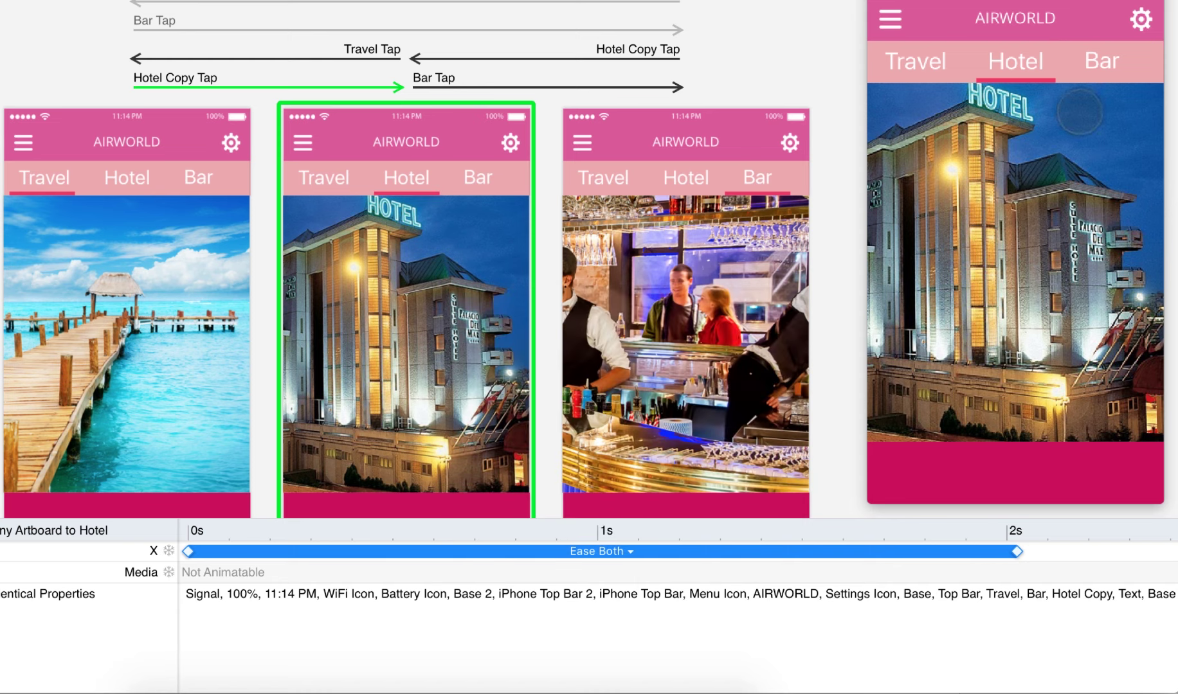
left_click(920, 61)
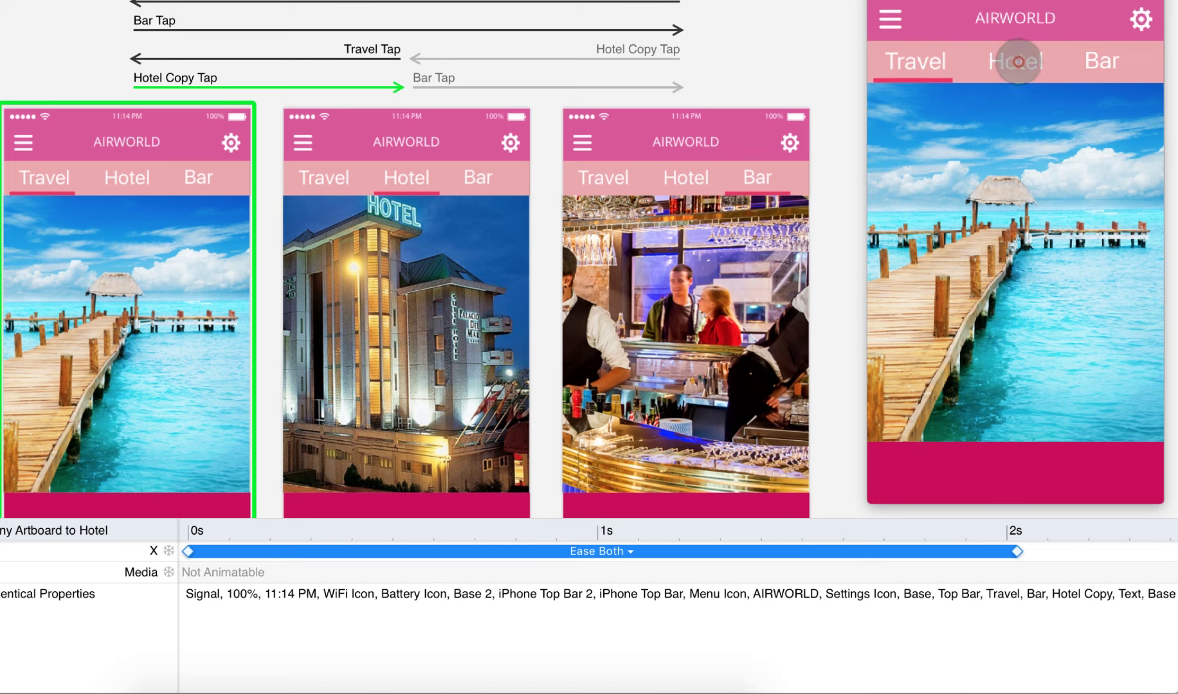
left_click(1017, 61)
left_click(919, 61)
left_click(1017, 61)
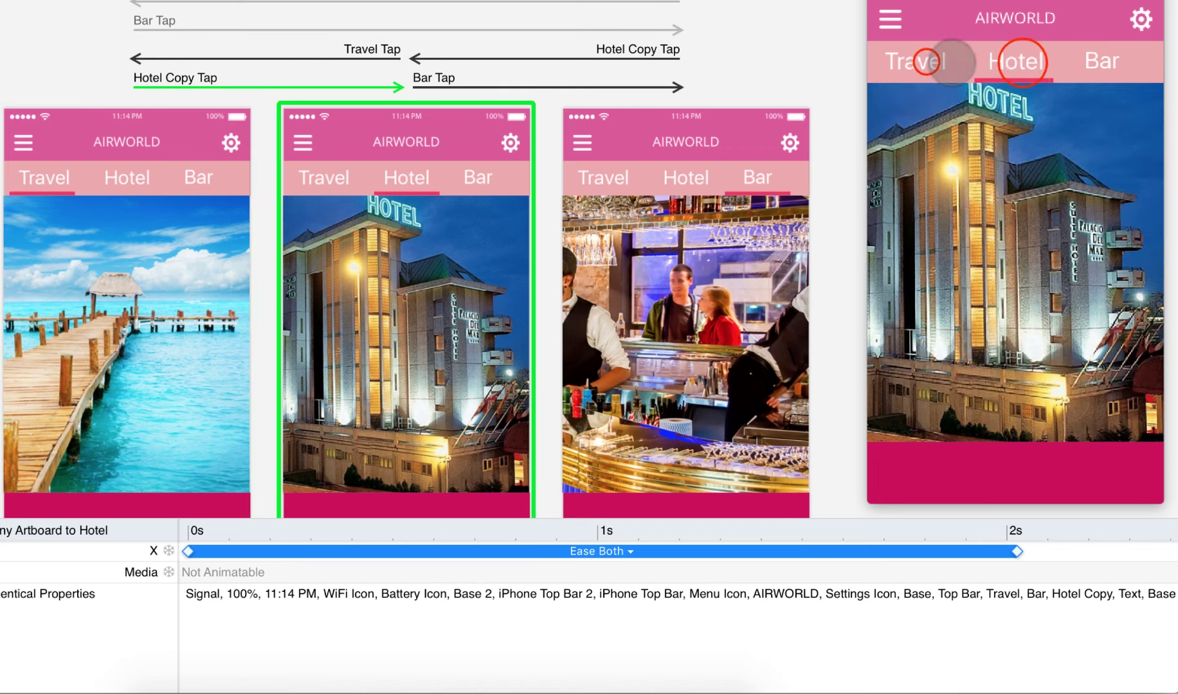
left_click(919, 61)
left_click(1021, 63)
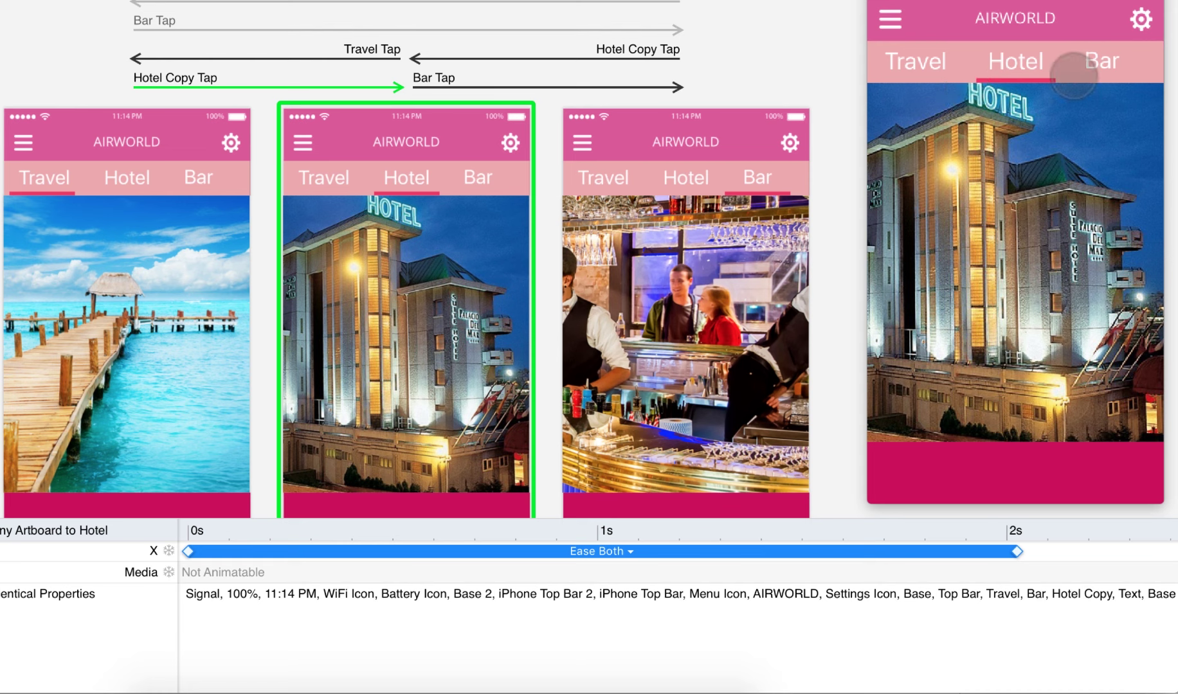
Drag the X animation's Bézier handles into a steep custom S-curve (1, 0.12, -0.34, 1)
left_click(630, 550)
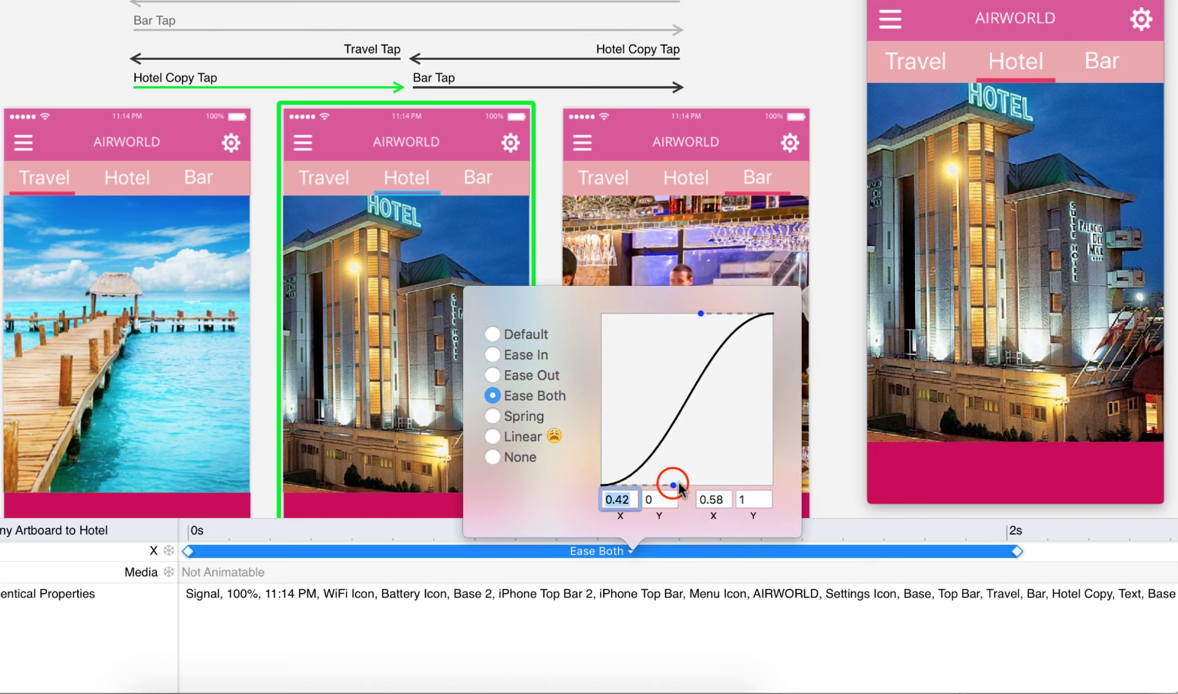
left_click_drag(673, 485, 773, 464)
left_click_drag(699, 313, 543, 314)
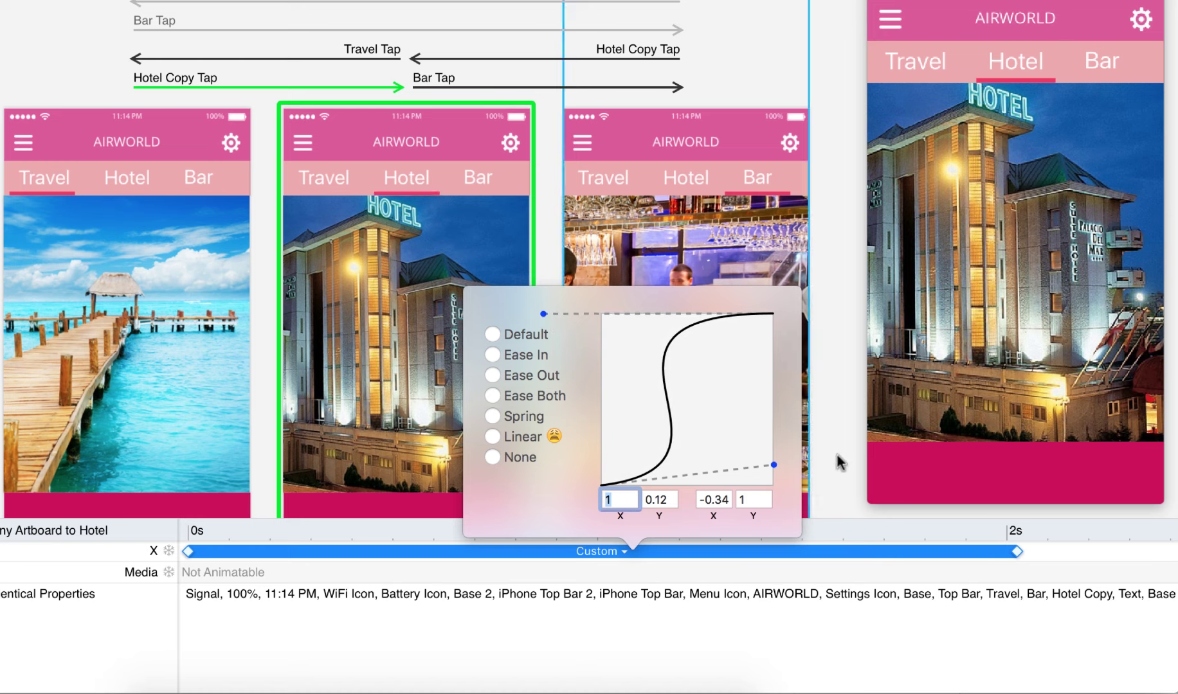
Preview the custom-eased switch between Travel and Hotel
left_click(921, 64)
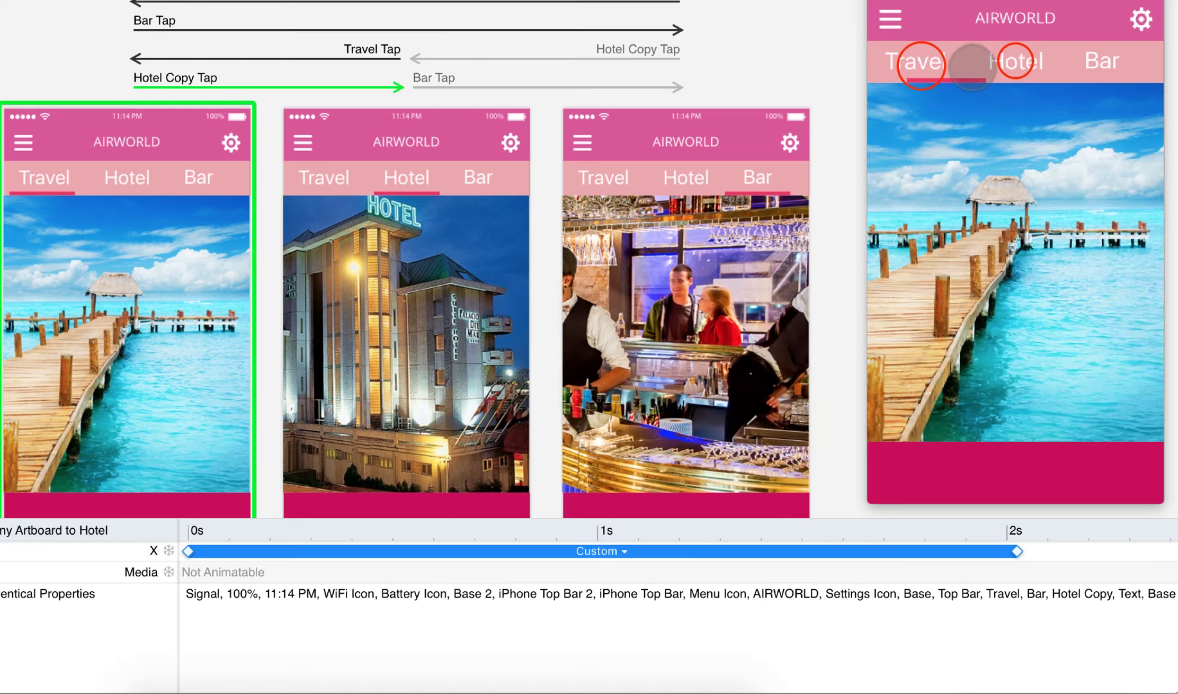
left_click(1014, 60)
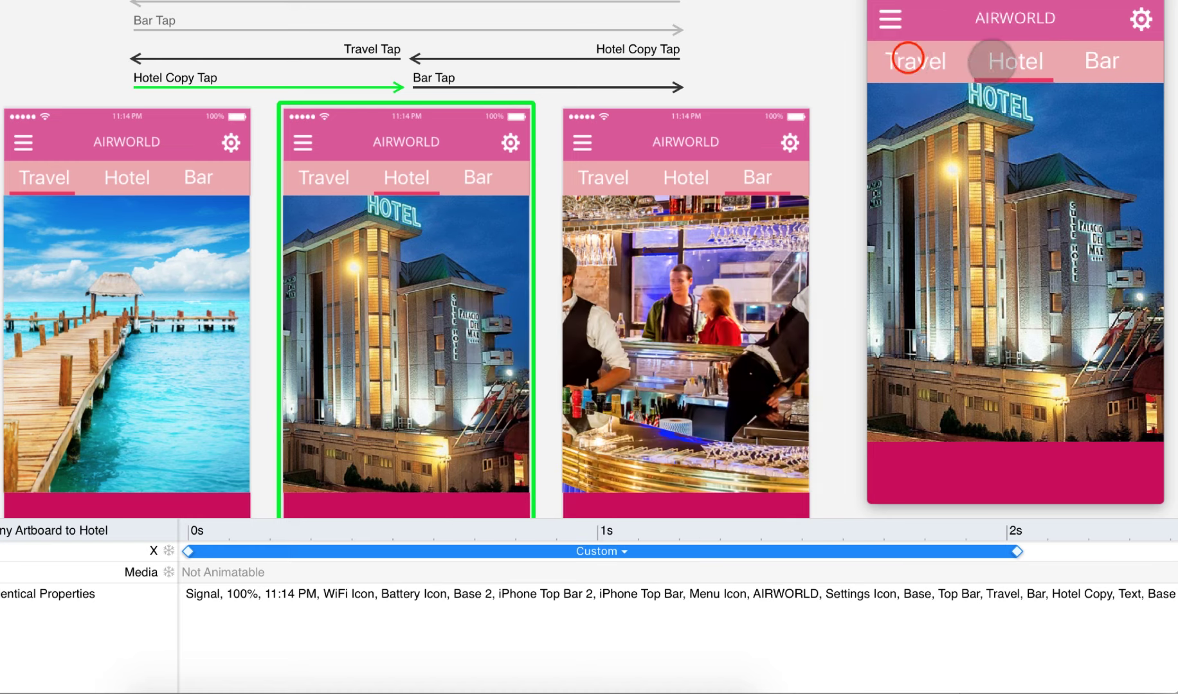
left_click(912, 59)
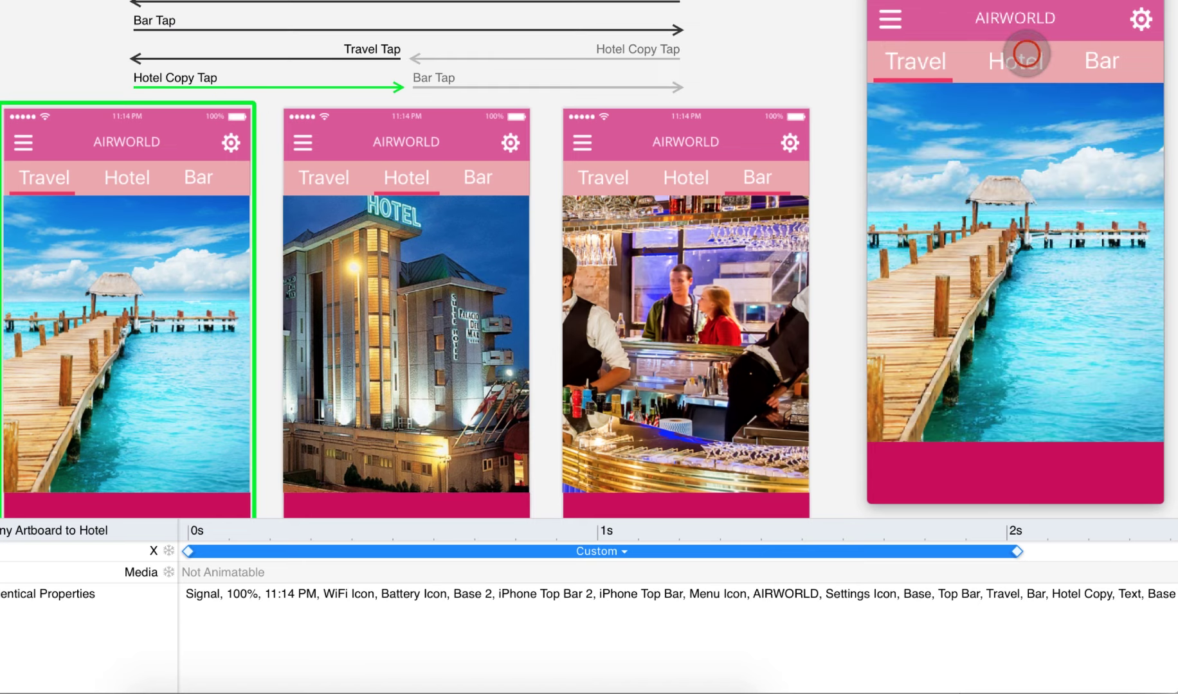
left_click(1026, 54)
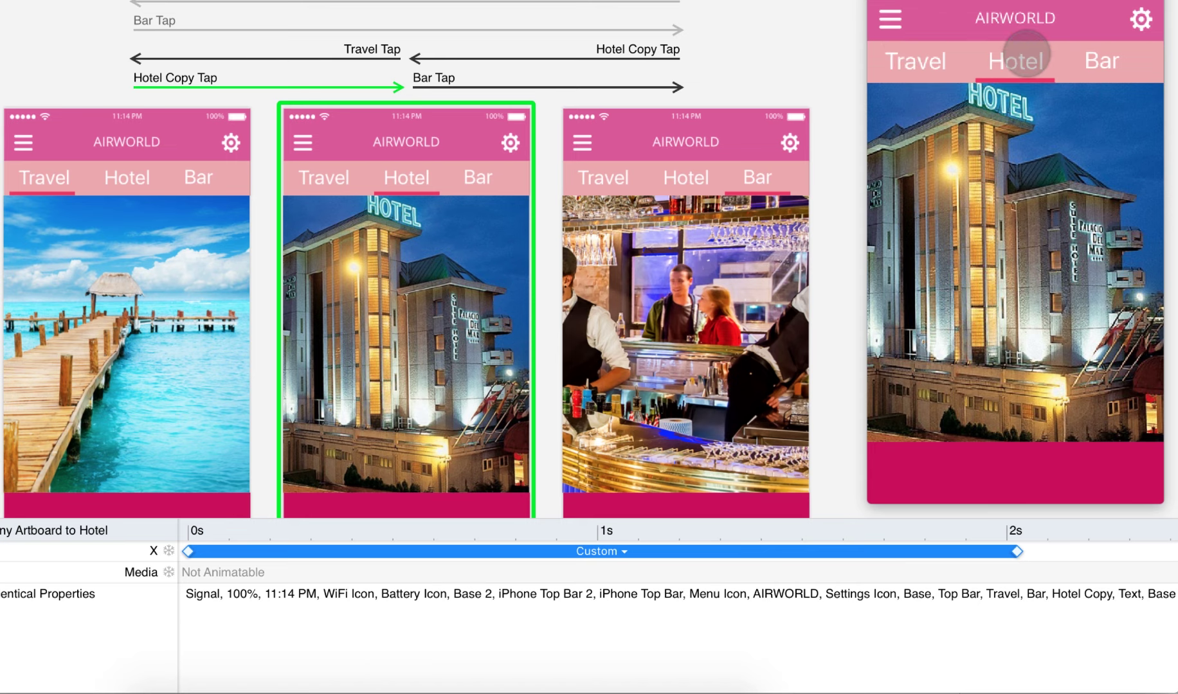
left_click(618, 549)
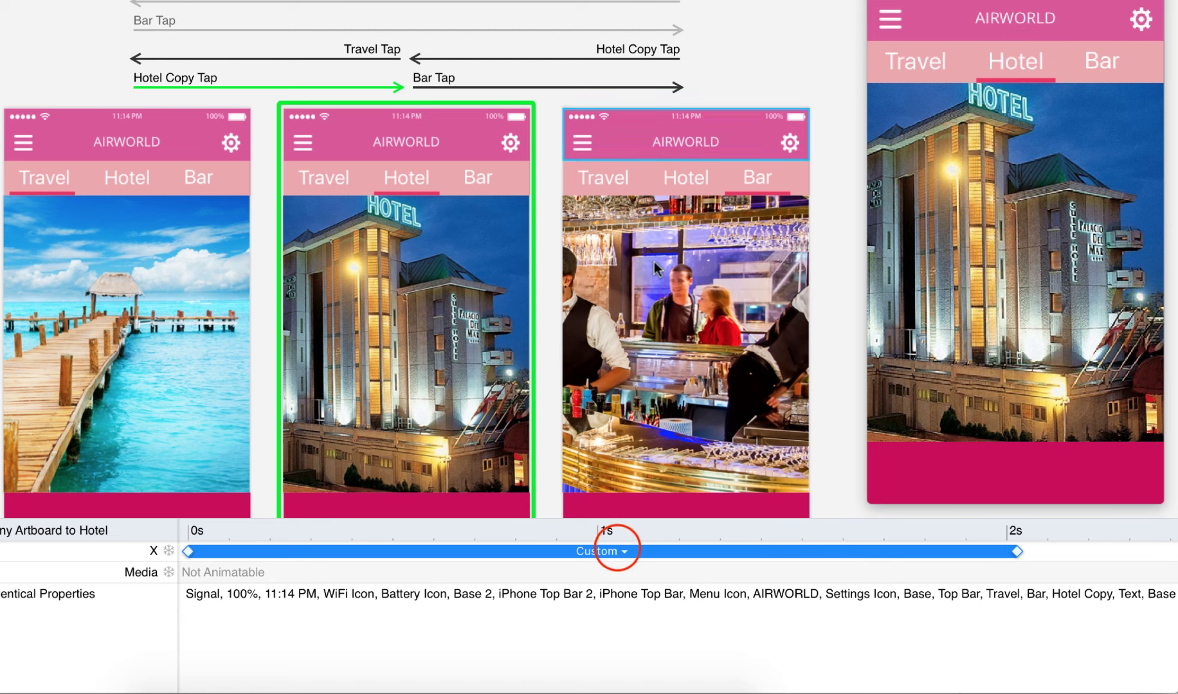
Give the X animation a Spring curve and replay the Travel–Hotel switch in preview
left_click(481, 414)
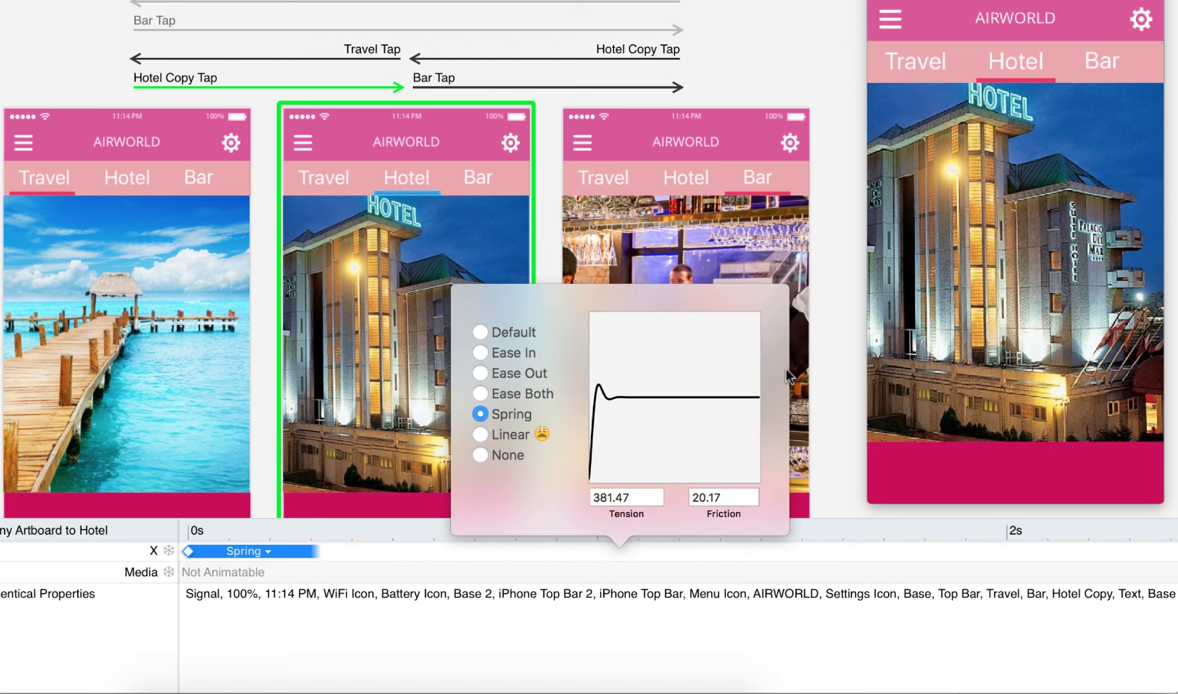
left_click(919, 59)
left_click(919, 59)
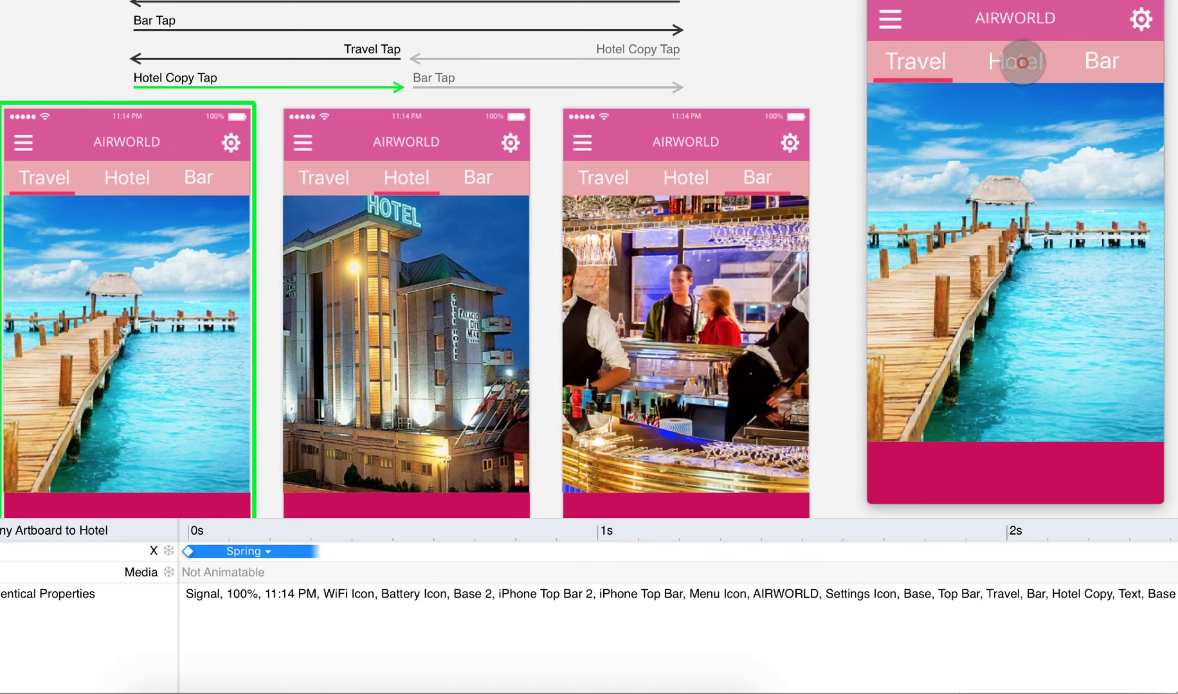
left_click(1018, 61)
left_click(890, 60)
left_click(1015, 60)
left_click(906, 59)
left_click(1021, 59)
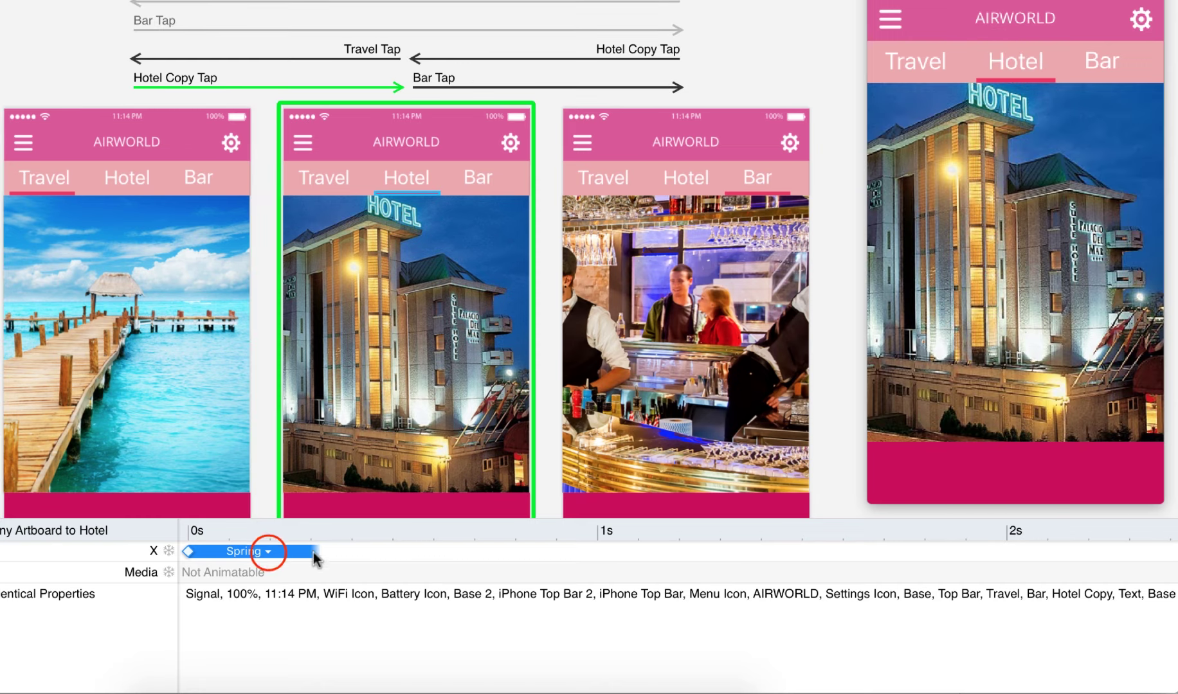
Switch the X animation to Linear, test it, and shorten it to about 0.35 s
left_click(267, 552)
left_click(144, 440)
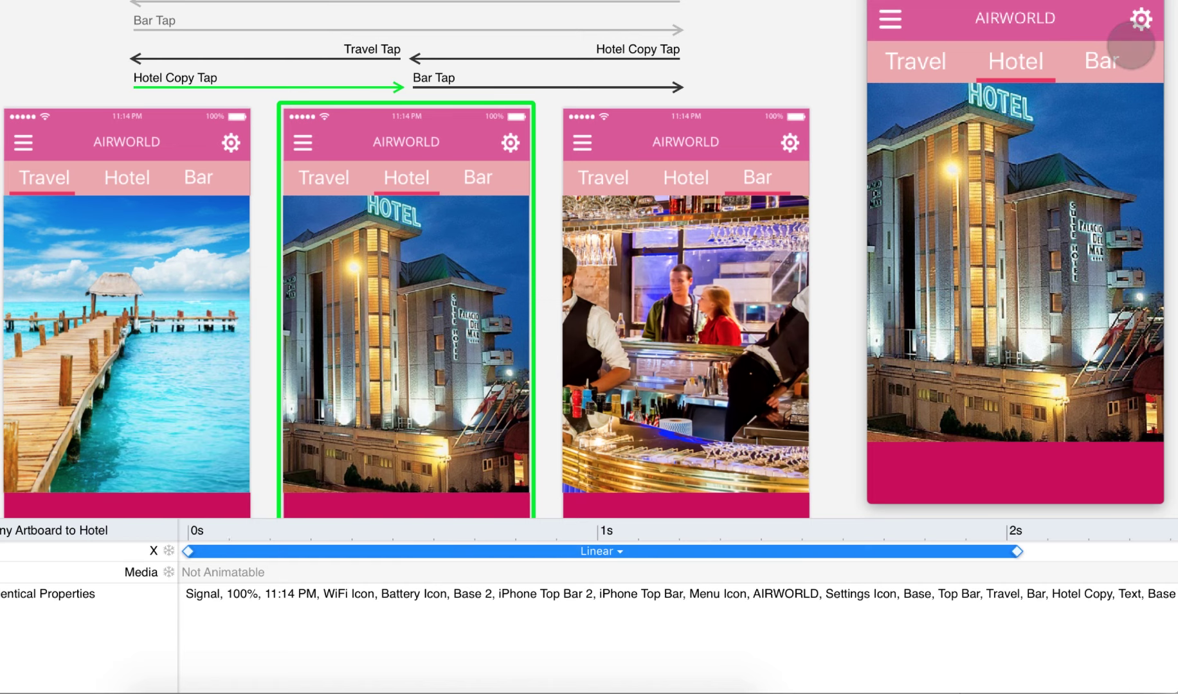
left_click(919, 61)
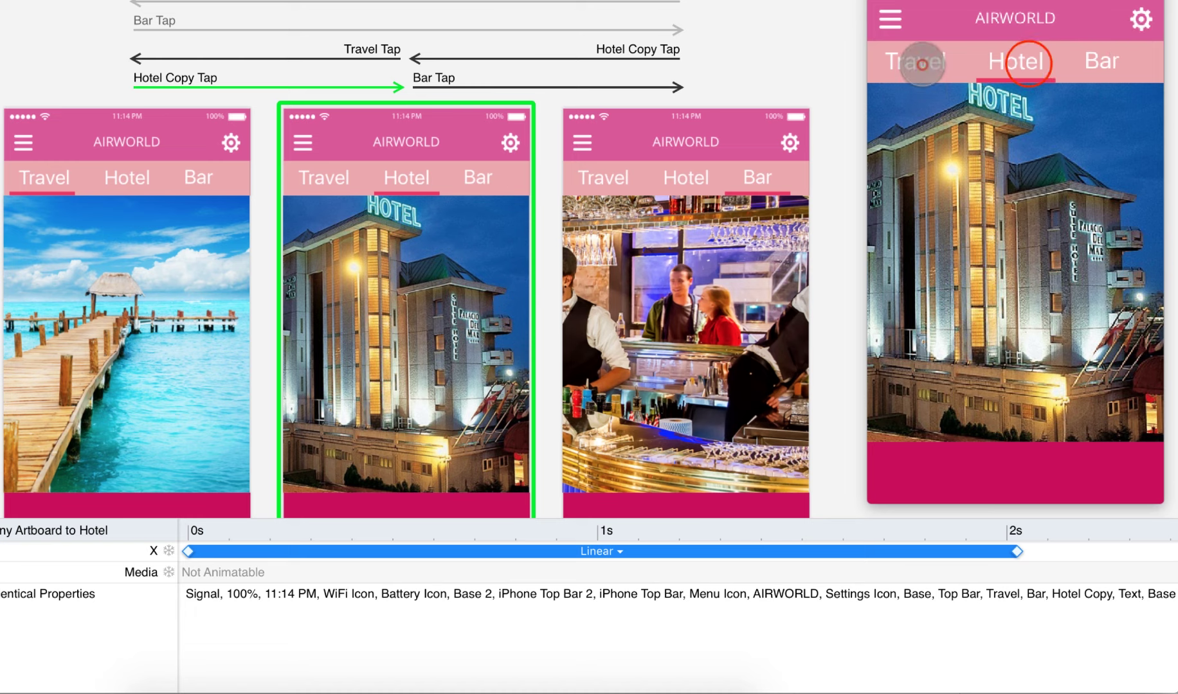
left_click(1028, 60)
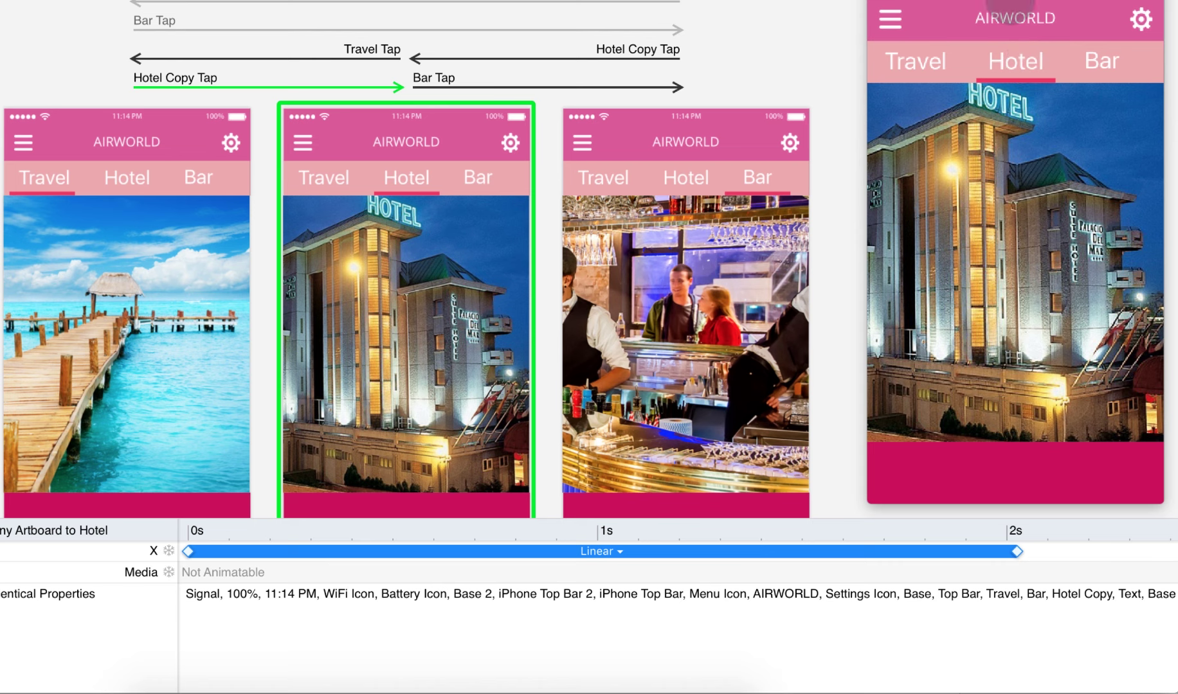
left_click_drag(1018, 549, 317, 537)
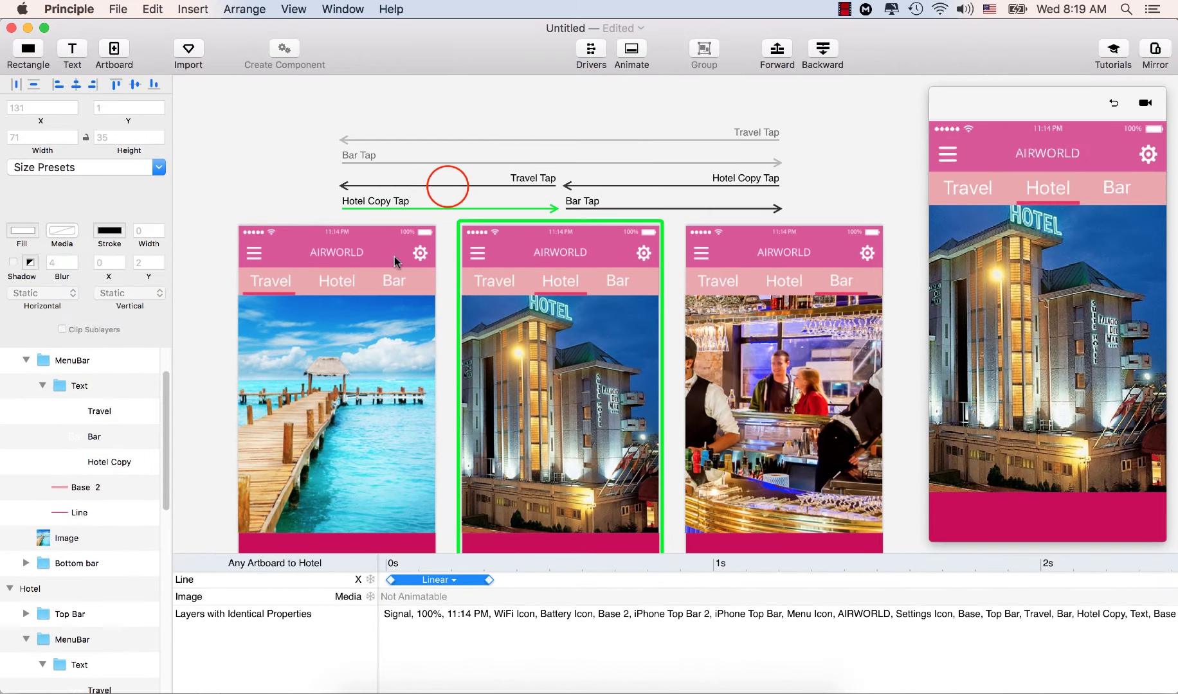
Select the Bar Tap transition to show the Any Artboard to Bar timeline with Default easing
left_click(448, 186)
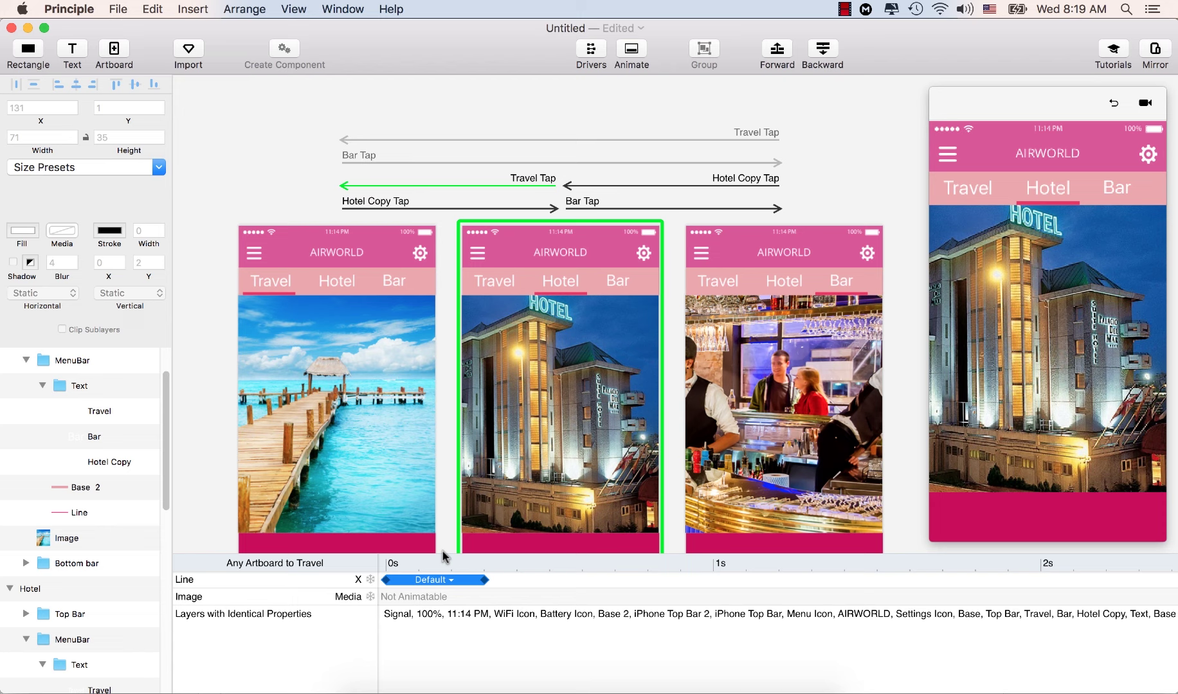
left_click(557, 139)
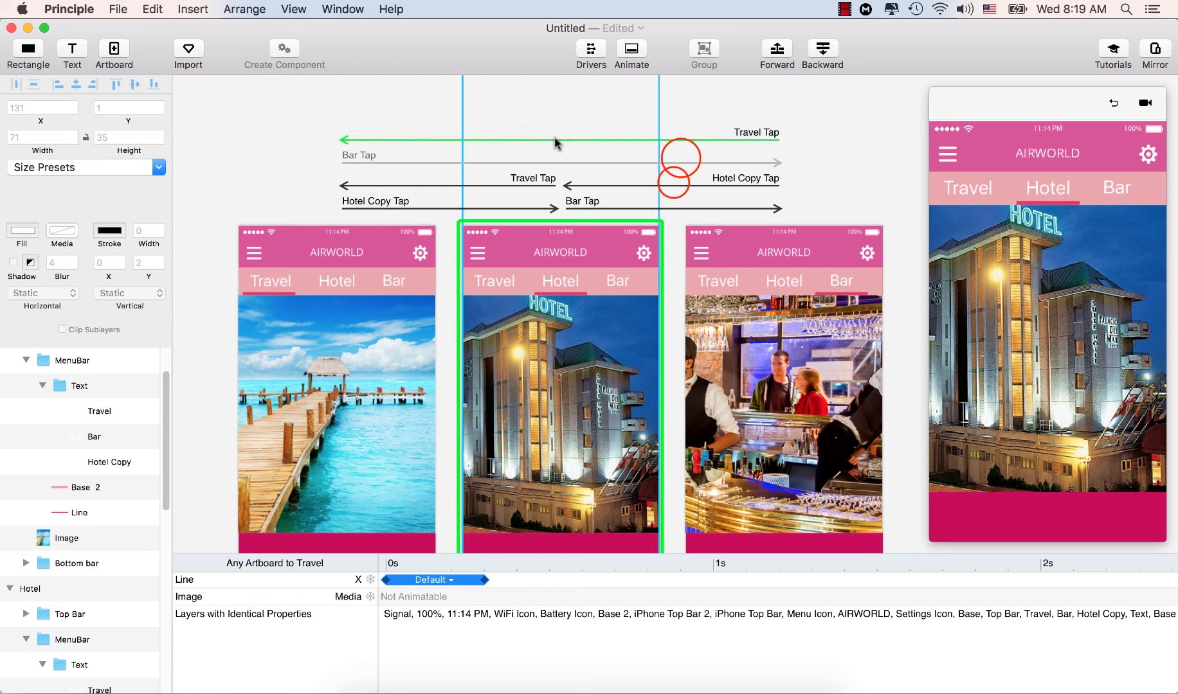
left_click(637, 161)
left_click(637, 160)
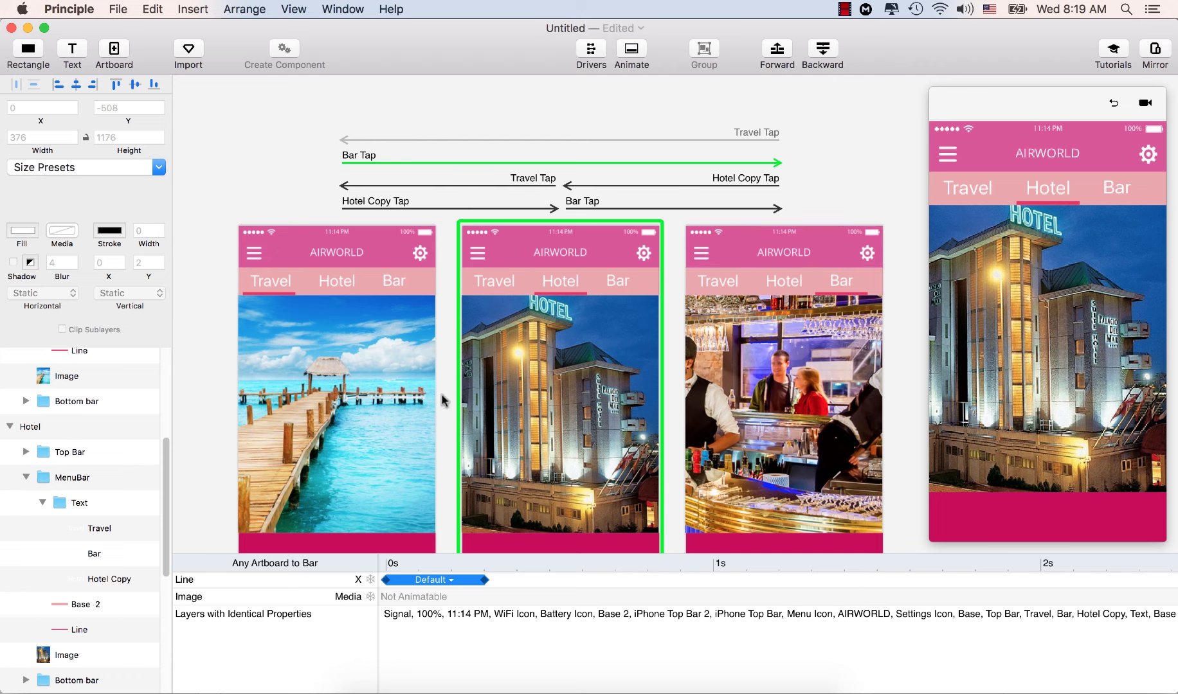
left_click(785, 523)
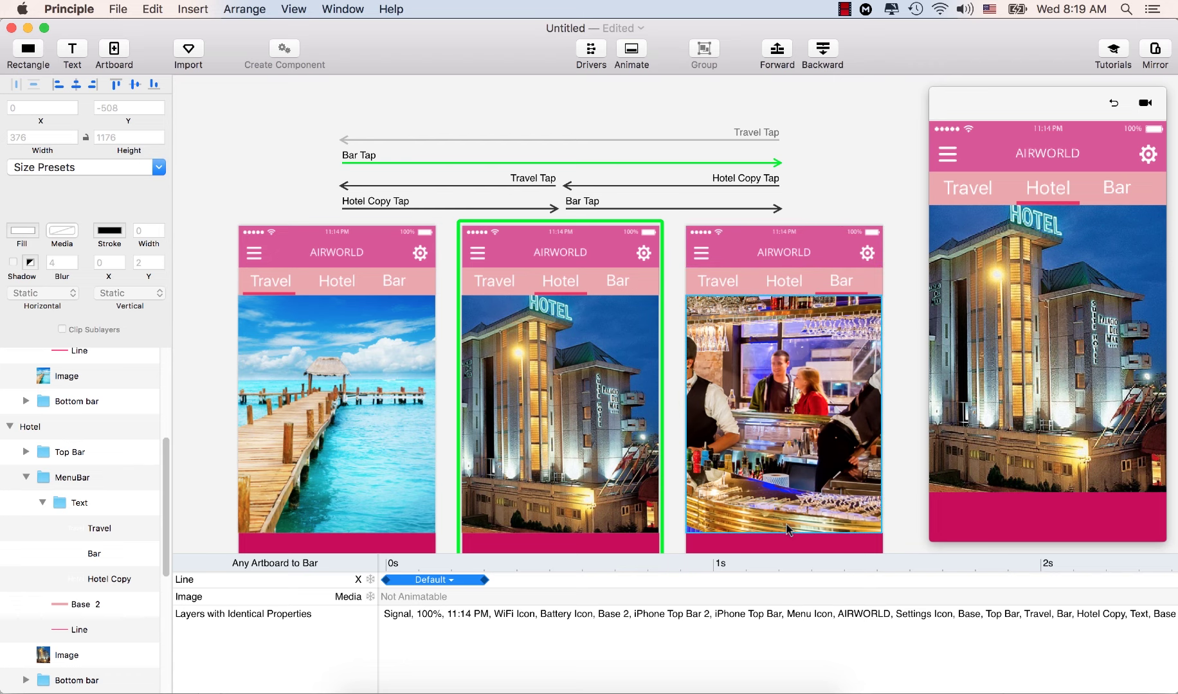